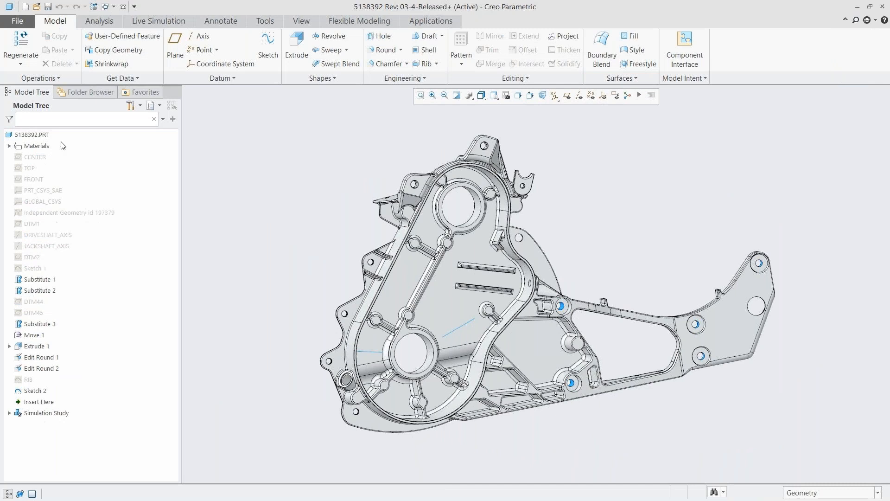
Add a new structure simulation study to the part in Live Simulation and expand it in the simulation tree.
left_click(152, 22)
left_click(27, 63)
left_click(22, 86)
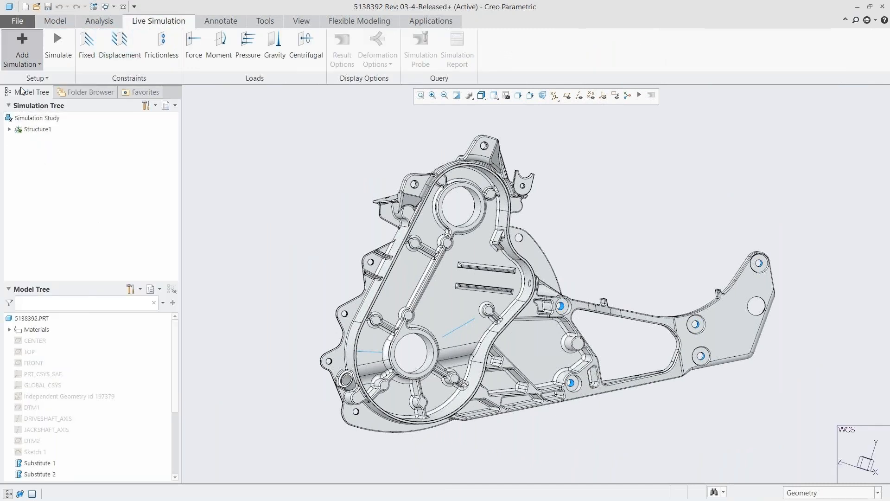
left_click(9, 140)
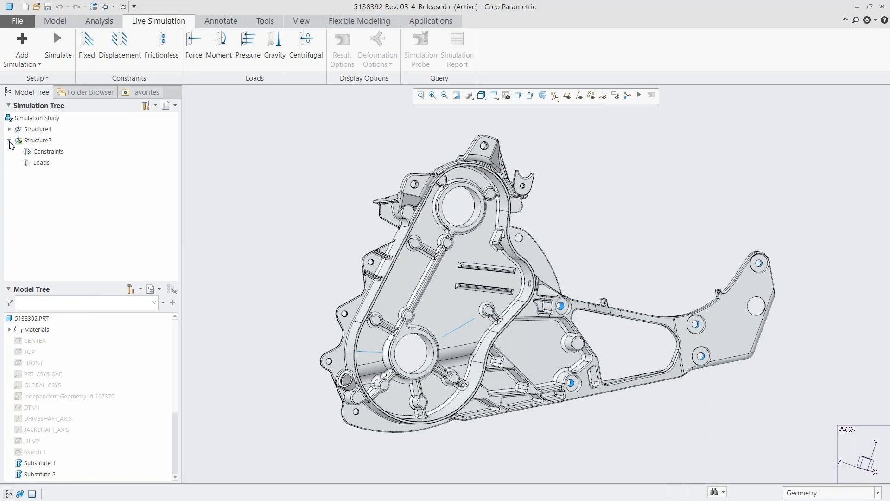
Apply a fixed constraint to the inner surfaces of the housing's lower large bore.
left_click(87, 46)
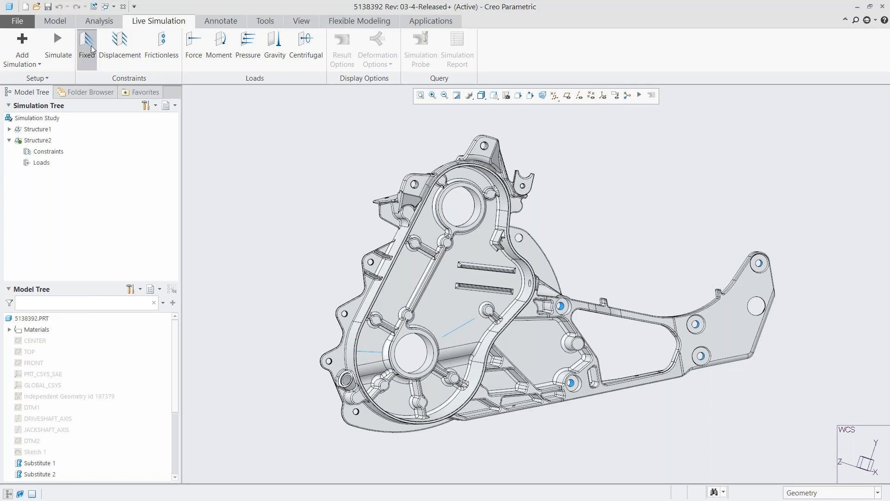
left_click(494, 95)
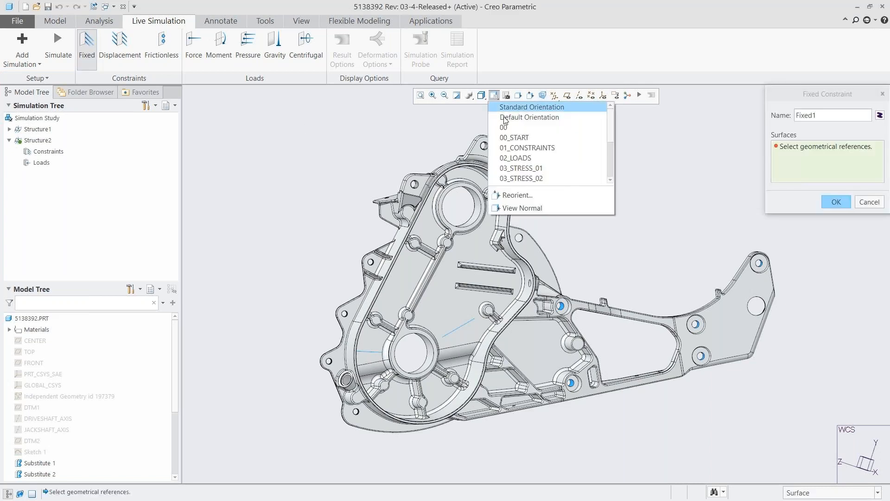
left_click(527, 148)
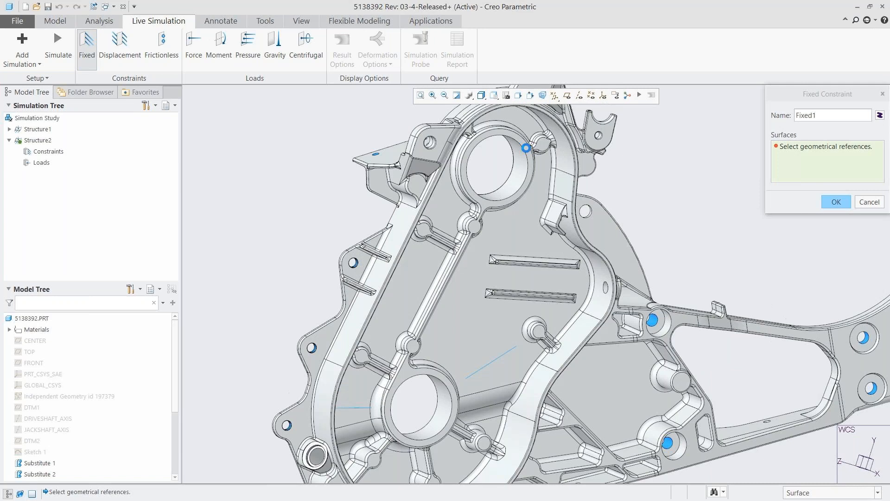
left_click(446, 411)
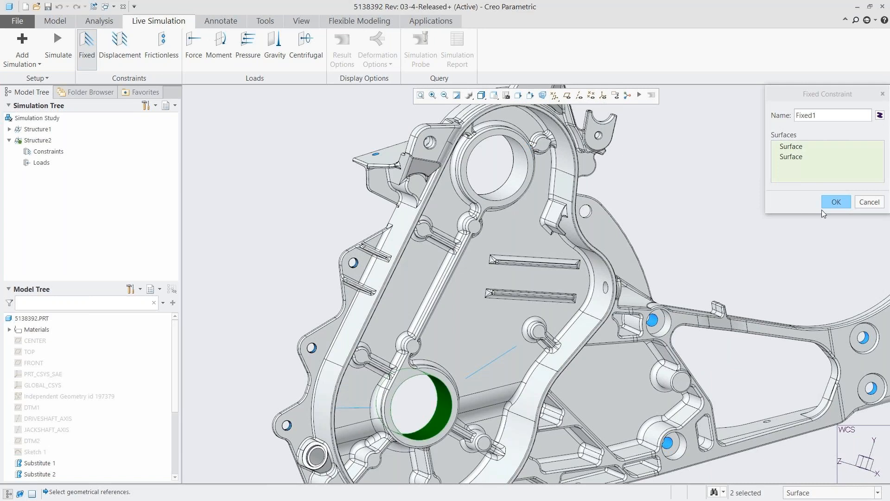
left_click(835, 202)
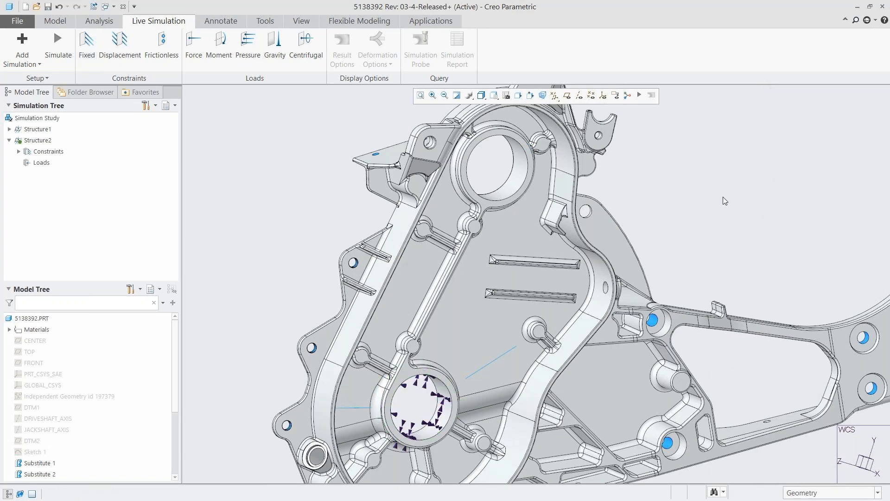
Apply a force load to the housing's upper large bore with components Y -1200 and Z -600 in N.
left_click(194, 42)
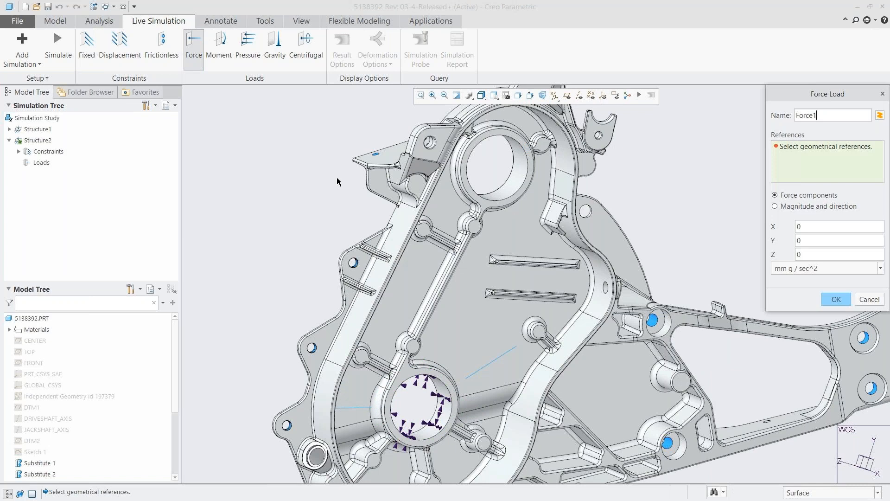
left_click(513, 182)
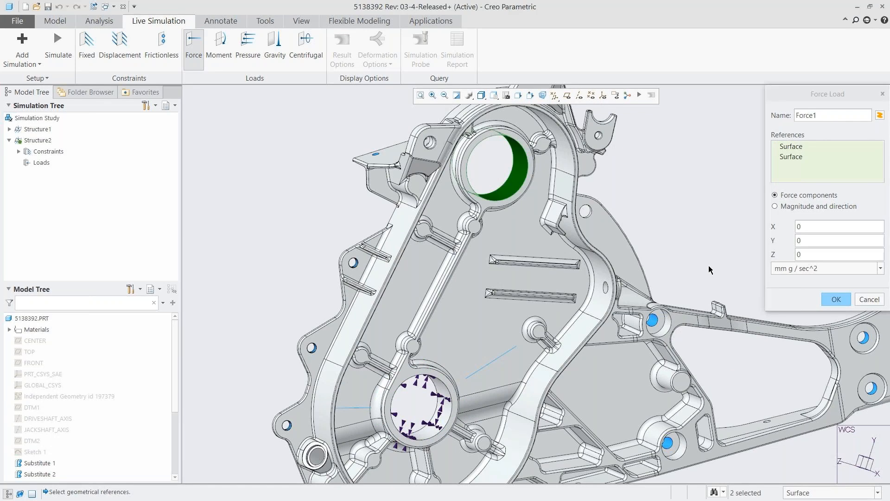
left_click(813, 241)
type("-1200")
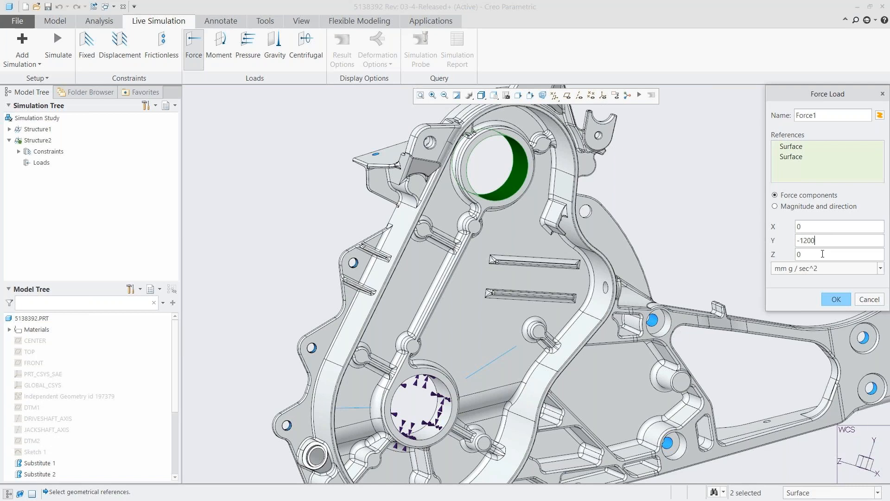
key("Tab")
type("-600")
left_click(819, 269)
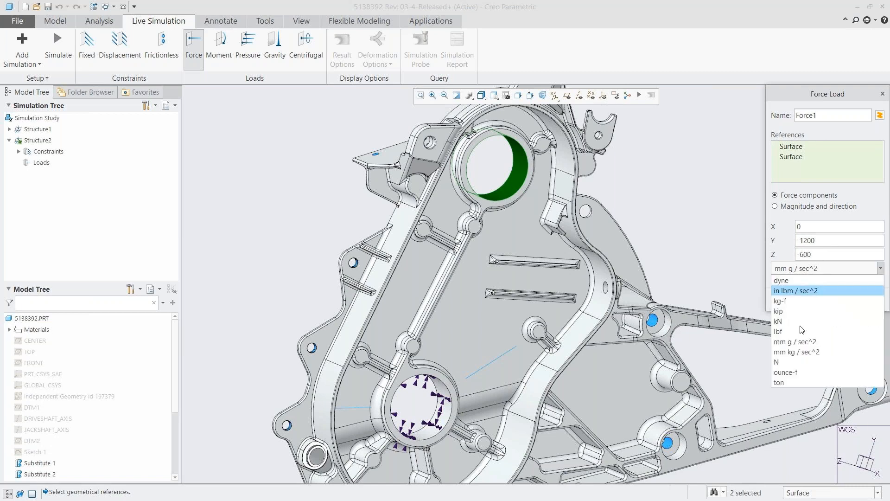
left_click(788, 361)
left_click(835, 301)
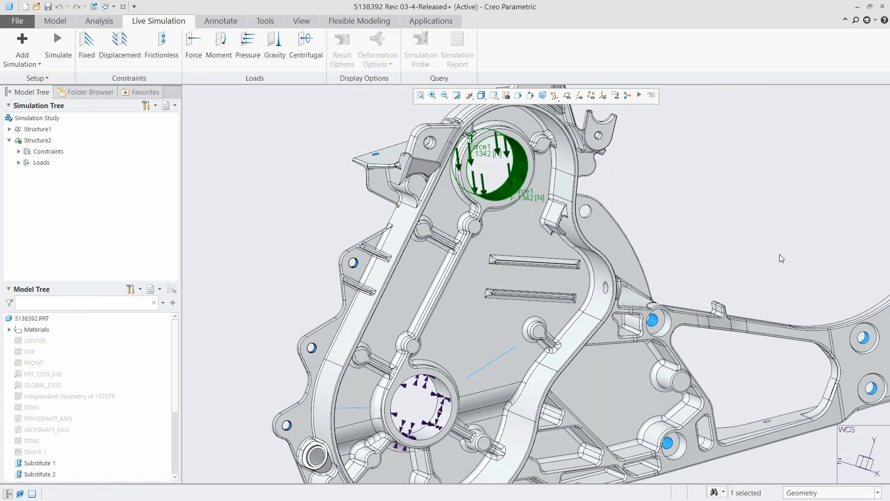
left_click(713, 211)
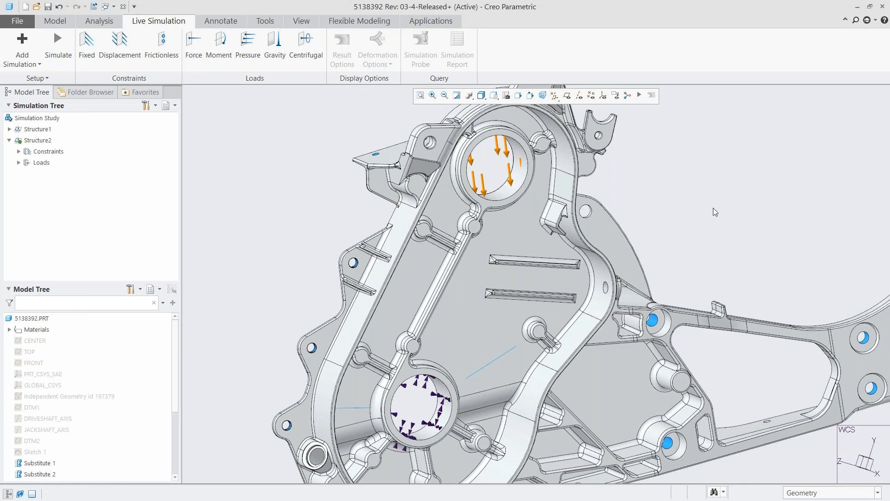
Apply a force load to the three bolt holes at the arm's end with components Y -1000 and Z -500 in N.
left_click(193, 43)
left_click(494, 96)
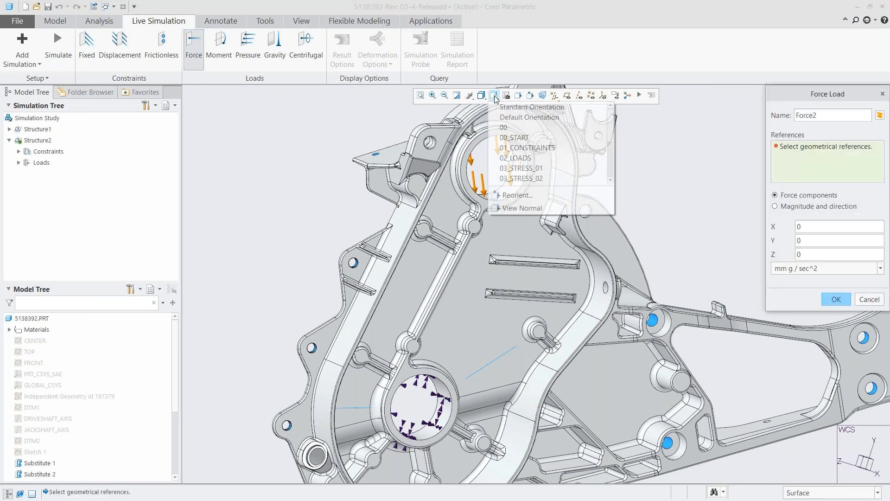
left_click(526, 159)
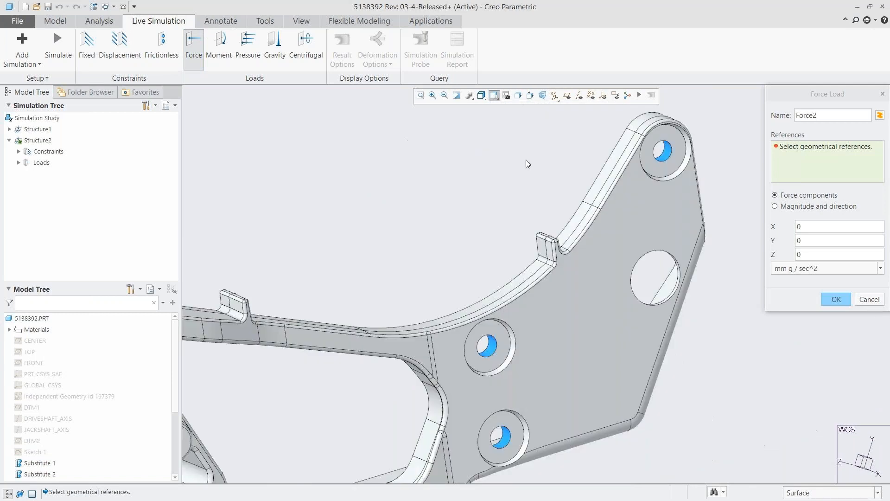
left_click(626, 145)
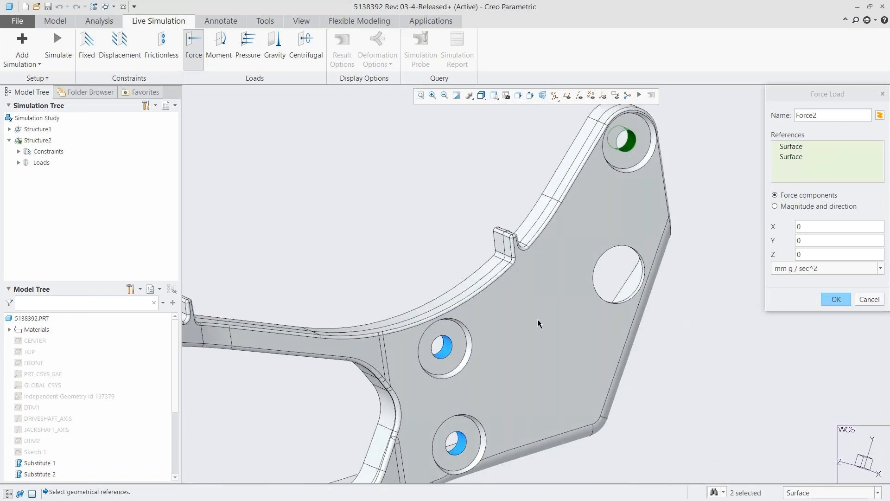
left_click(447, 352, "ctrl")
left_click(460, 439, "ctrl")
double_click(813, 241)
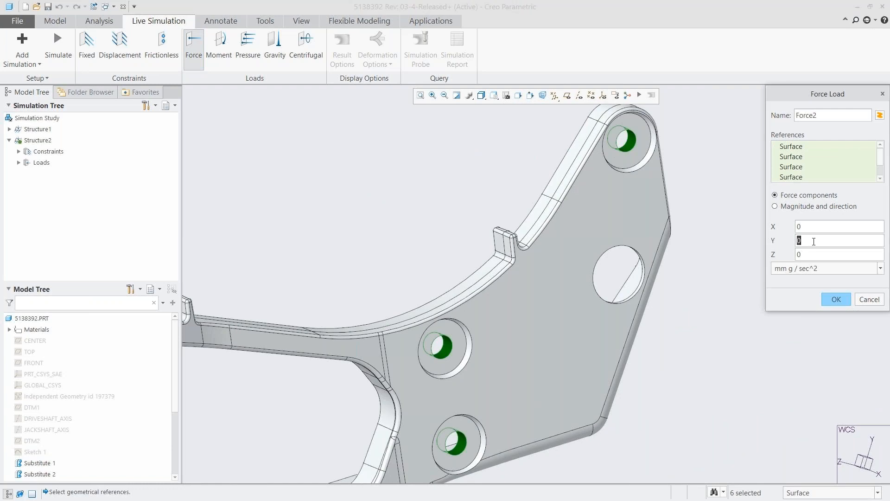
type("-1000")
double_click(841, 254)
type("-500")
left_click(837, 270)
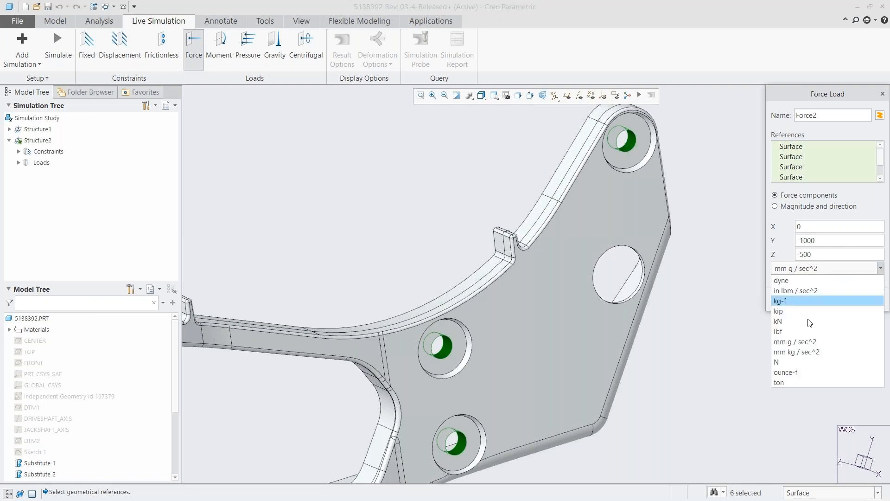
left_click(784, 365)
left_click(836, 300)
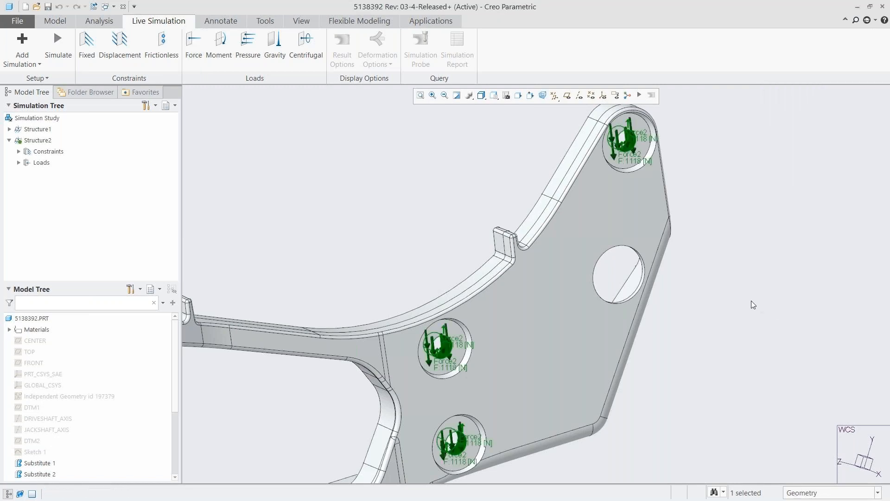
Run the live simulation of the new structure study with the whole part in view.
left_click(494, 95)
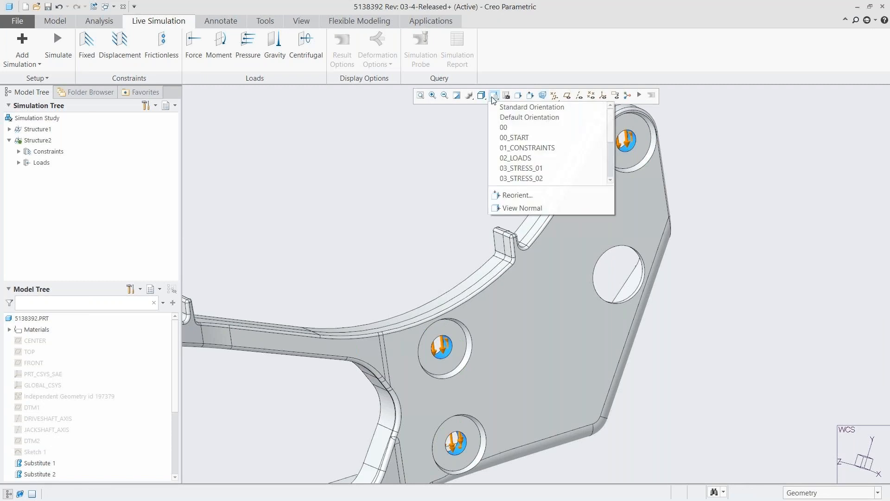
left_click(527, 166)
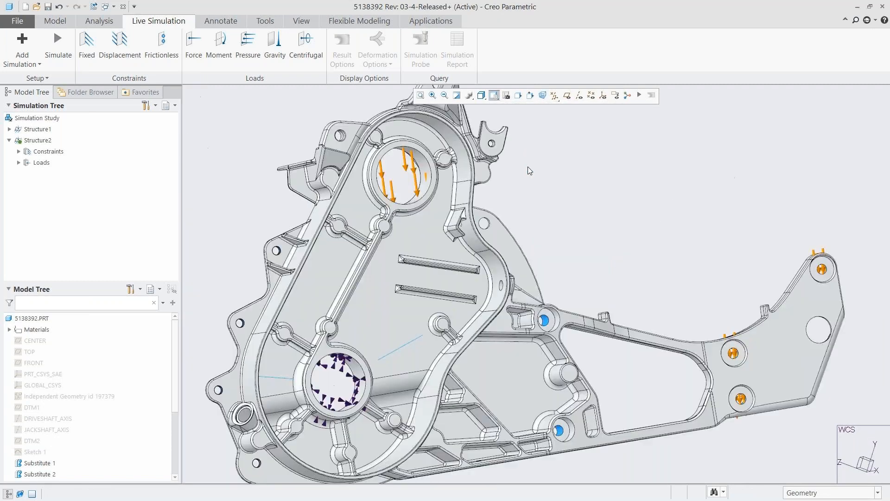
left_click(56, 42)
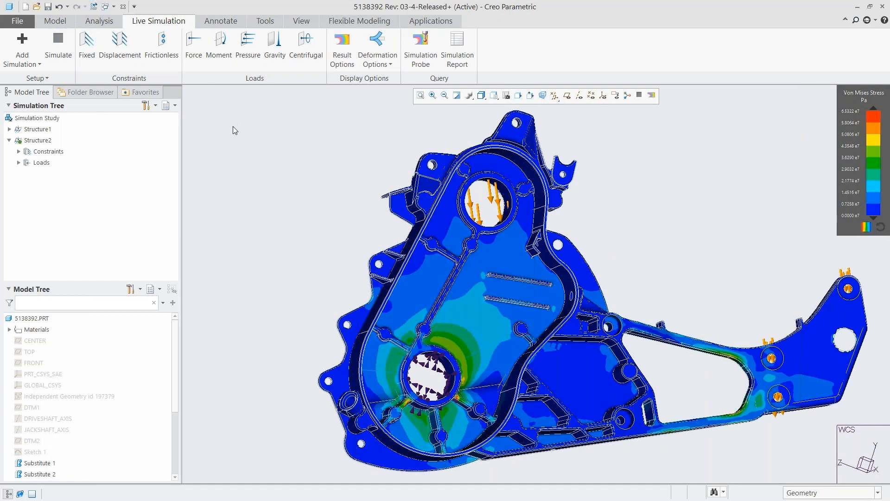
Display the Deformation result on the part and turn on the minimum and maximum markers.
left_click(342, 54)
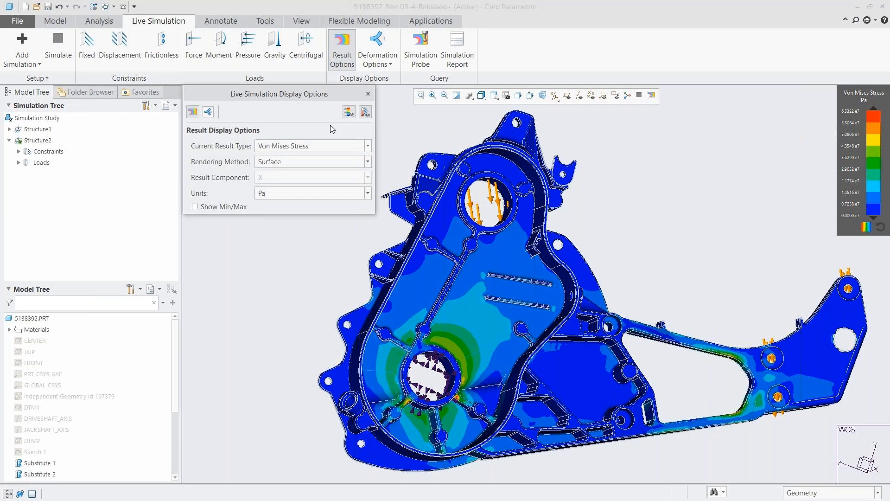
left_click(316, 145)
left_click(304, 167)
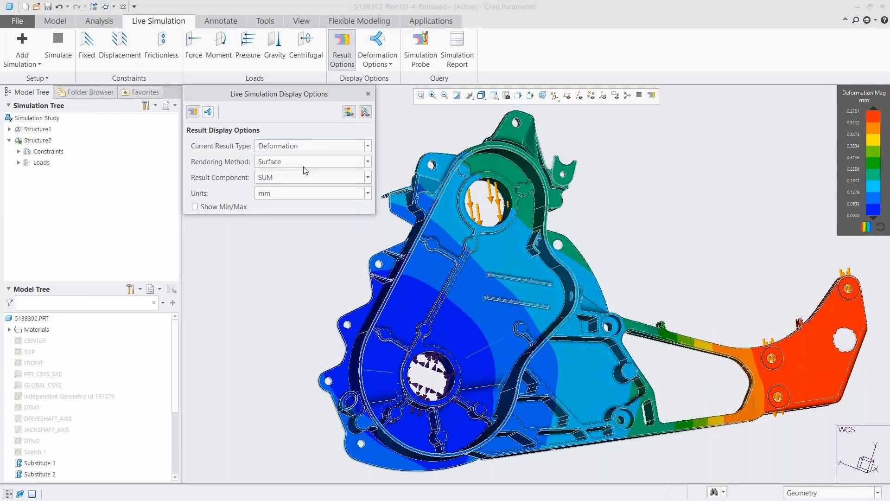
left_click(195, 207)
left_click(368, 94)
Animate the part's deformation and switch the animation to true deformations.
left_click(377, 62)
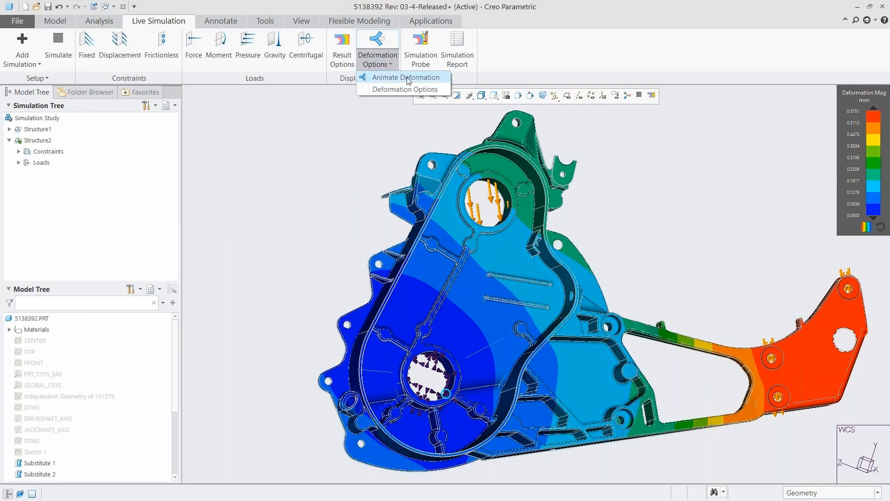
left_click(404, 78)
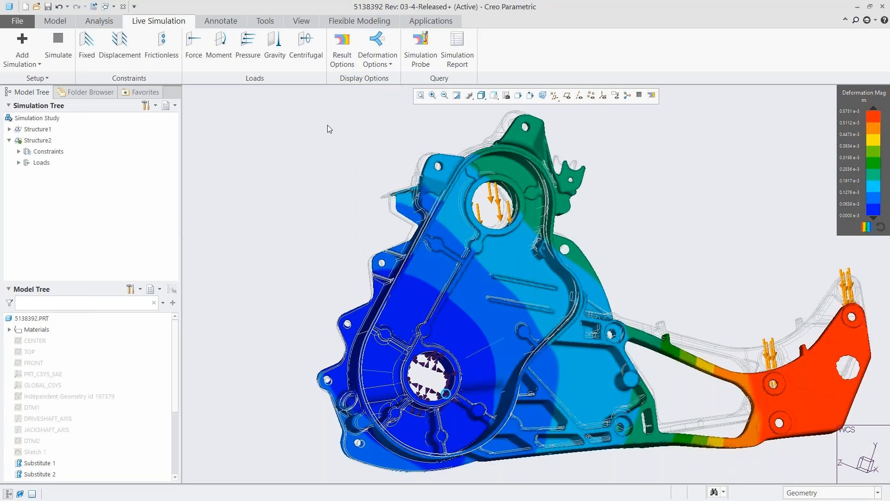
left_click(384, 65)
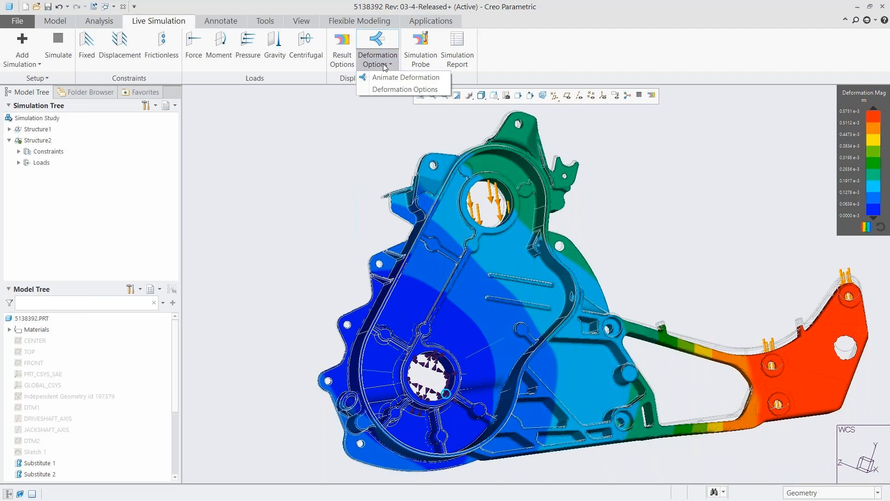
left_click(402, 88)
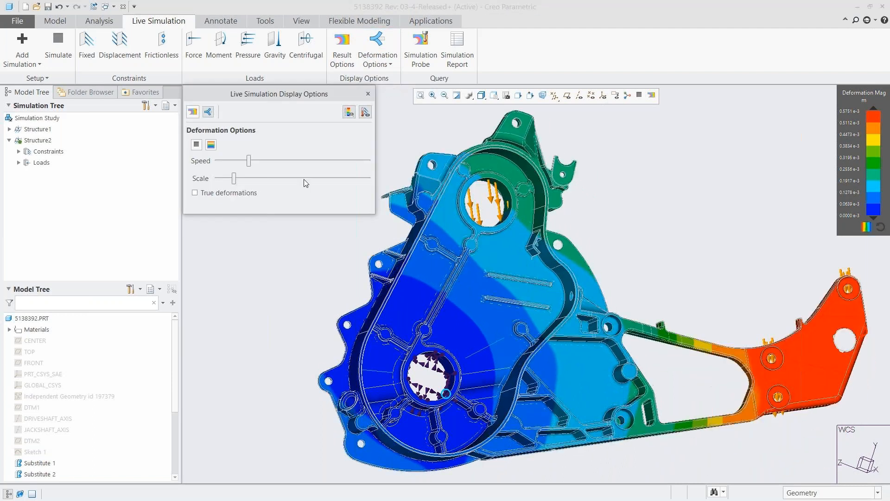
left_click(195, 193)
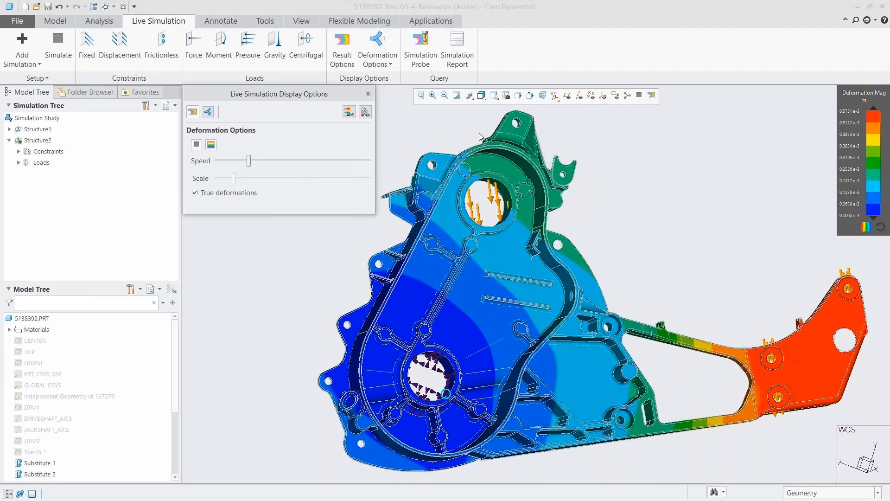
Examine the true deformation close up around the arm's upper bolt hole, stop the animation, and return to the whole part.
left_click(494, 96)
left_click_drag(610, 121, 610, 134)
left_click(544, 158)
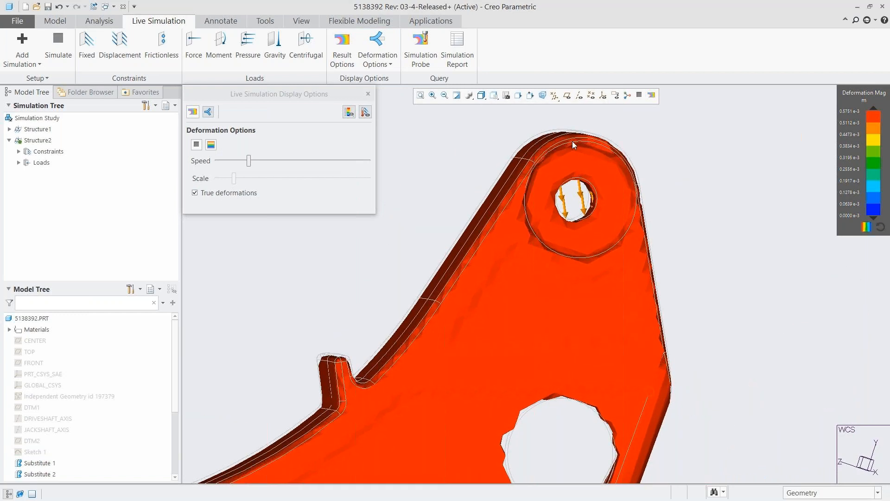
left_click(196, 145)
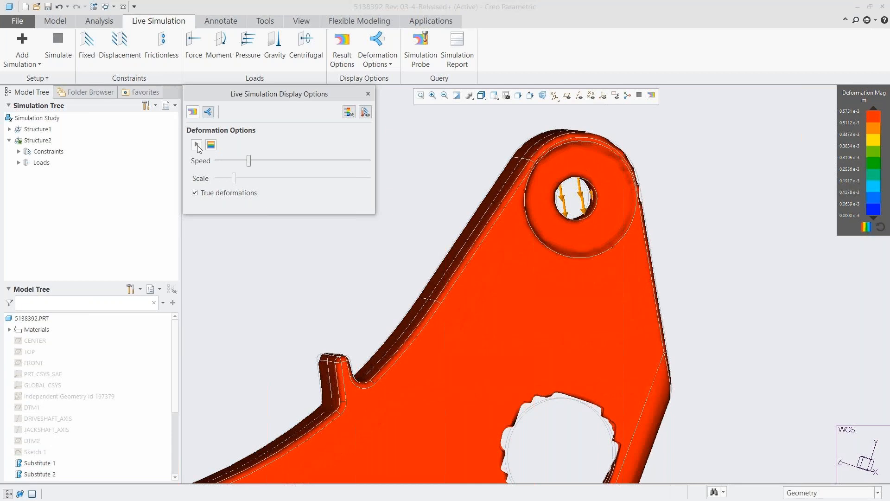
left_click(494, 96)
left_click(536, 169)
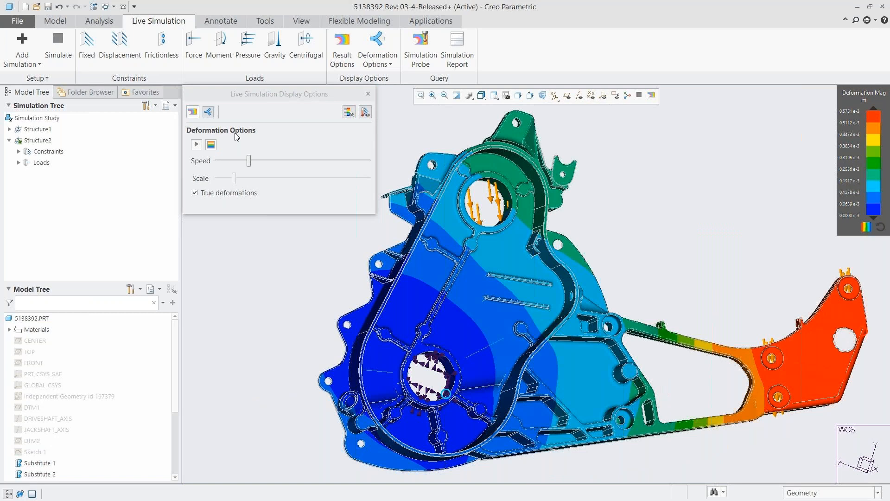
Switch the displayed result to Von Mises Stress and set its units to MPa.
left_click(193, 112)
left_click(297, 146)
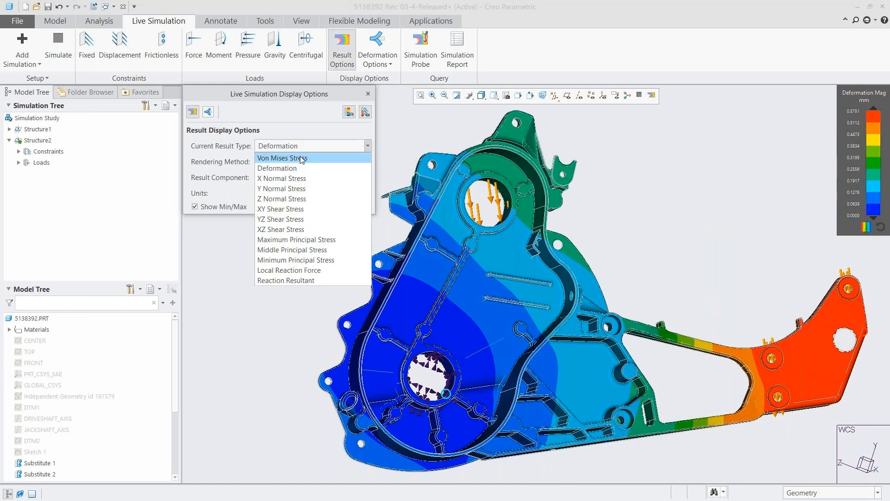
left_click(301, 158)
left_click(294, 193)
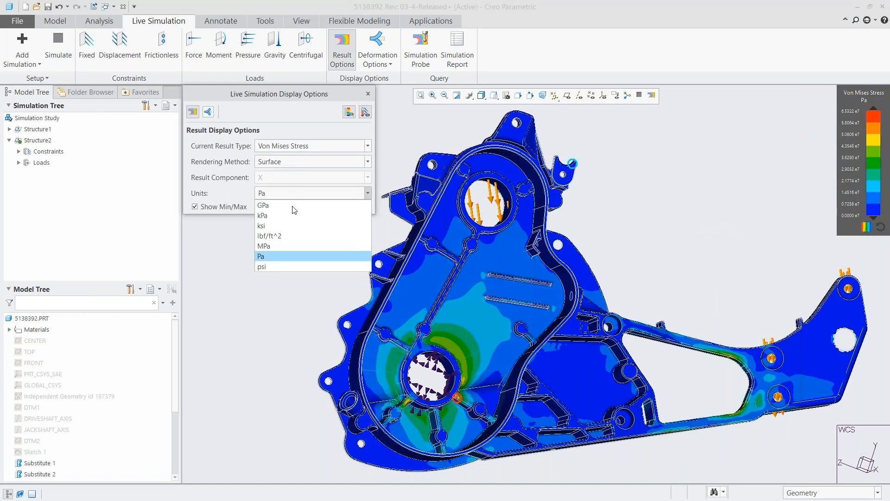
left_click(288, 245)
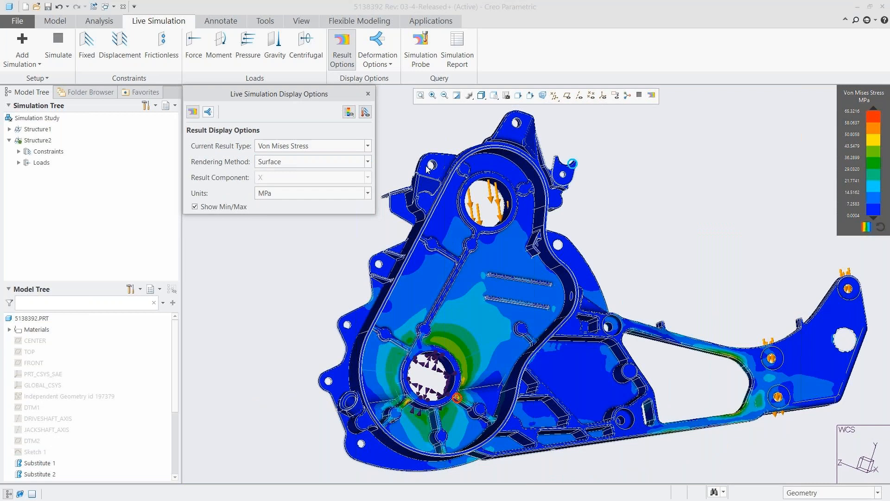
Probe the maximum Von Mises stress on the round of the hot-spot rib beside the lower bore, using the saved view 03_STRESS_02.
left_click(494, 96)
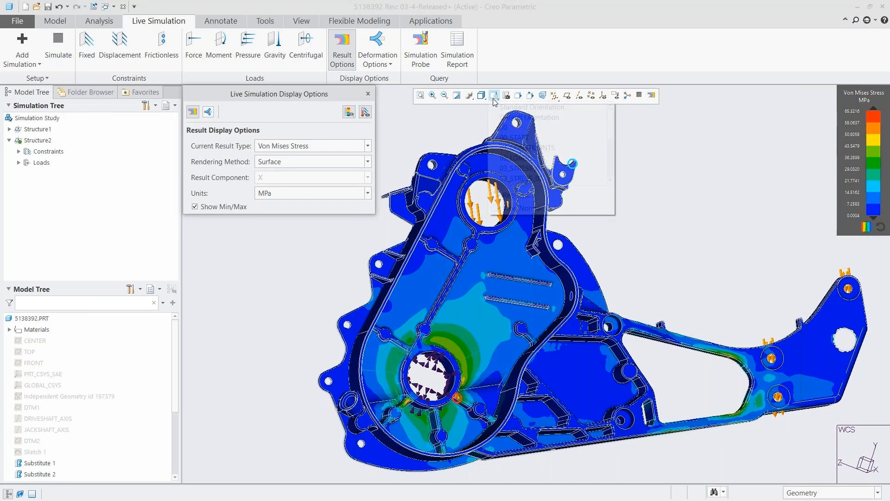
left_click(534, 175)
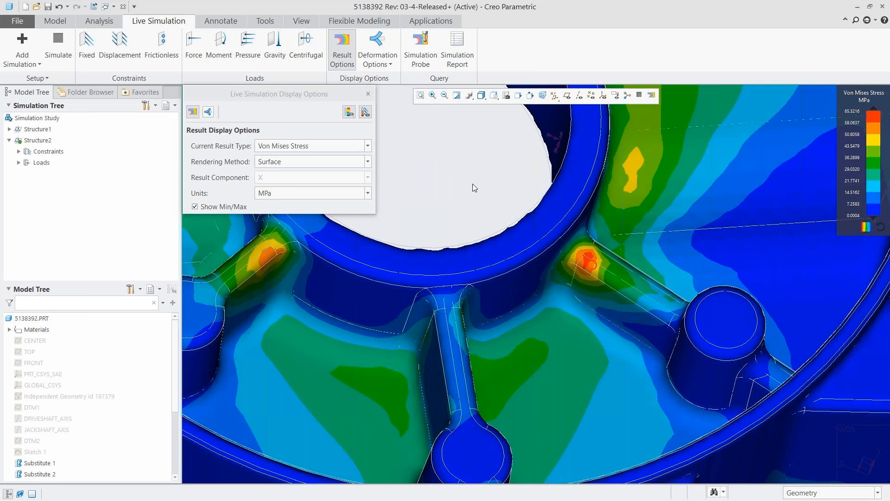
left_click(420, 48)
left_click(777, 118)
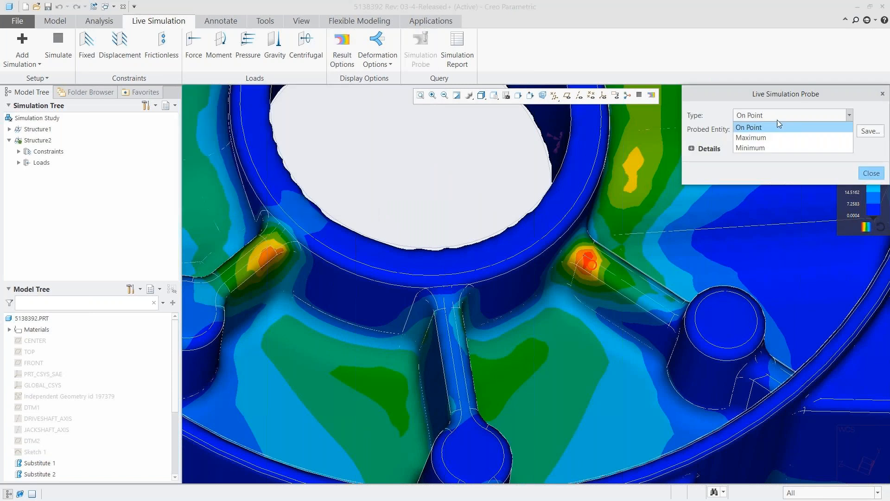
left_click(773, 134)
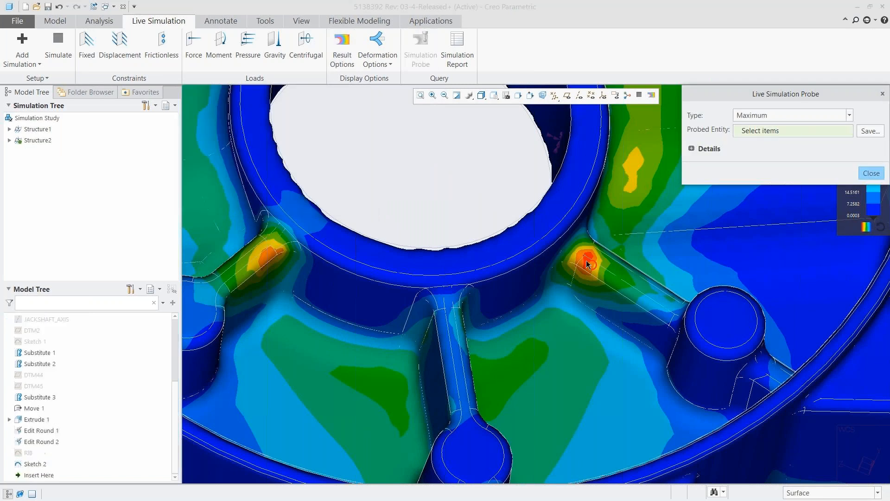
left_click(589, 263)
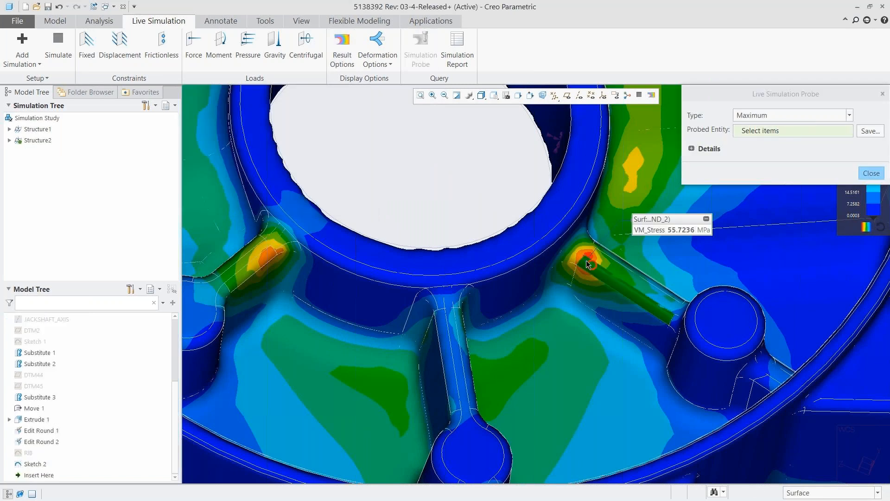
Save the maximum stress probe and place its label clear of the rib, above the hot spot.
left_click(870, 132)
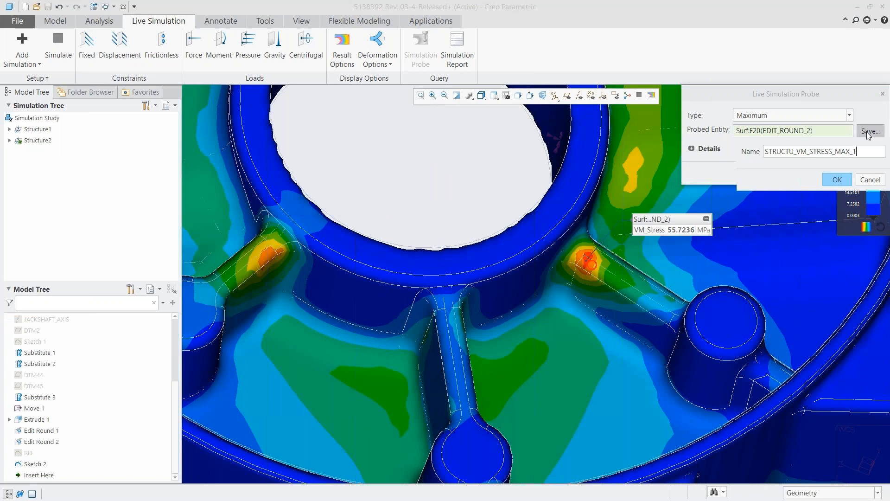
left_click(837, 180)
left_click(870, 173)
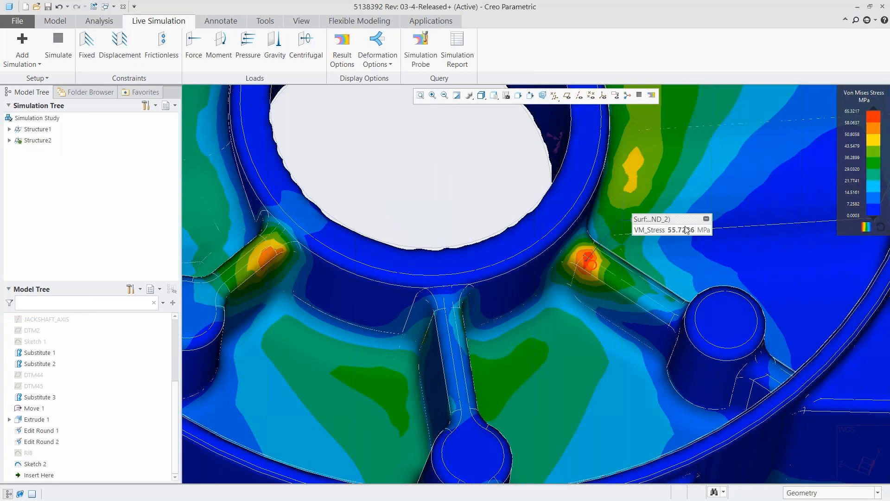
left_click_drag(681, 216, 740, 130)
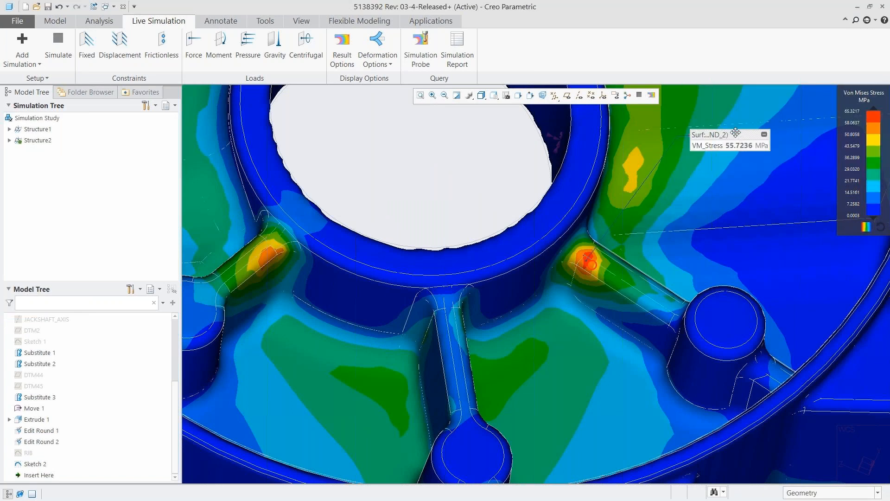
Thicken the probed rib by moving its side face and the adjoining boss surface 1.00, and place the new stress label beneath the first.
left_click(610, 303)
left_click(691, 377, "ctrl")
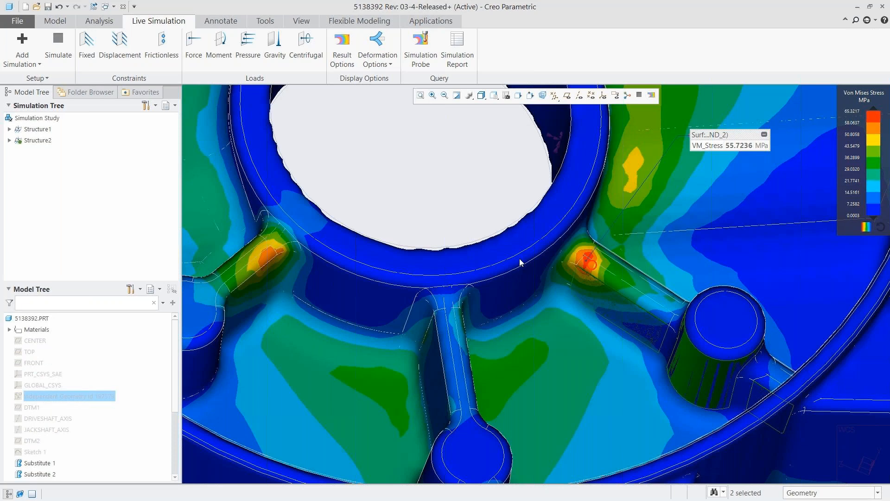
left_click(361, 21)
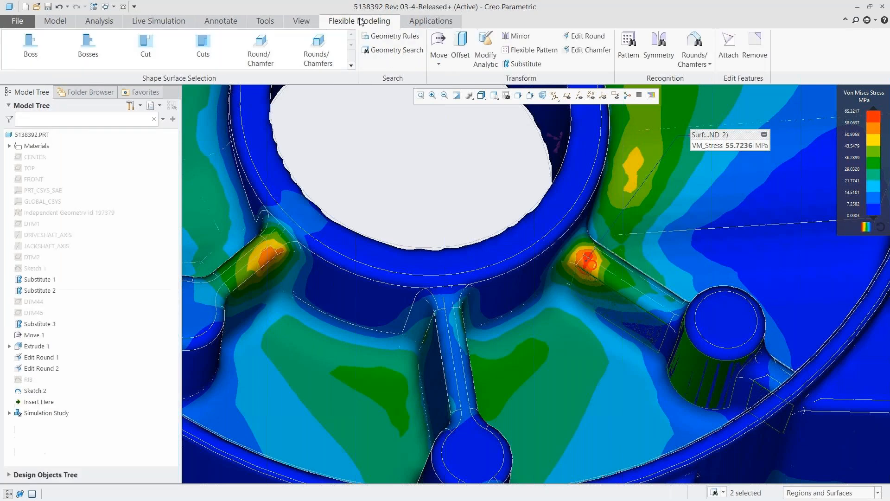
left_click(438, 44)
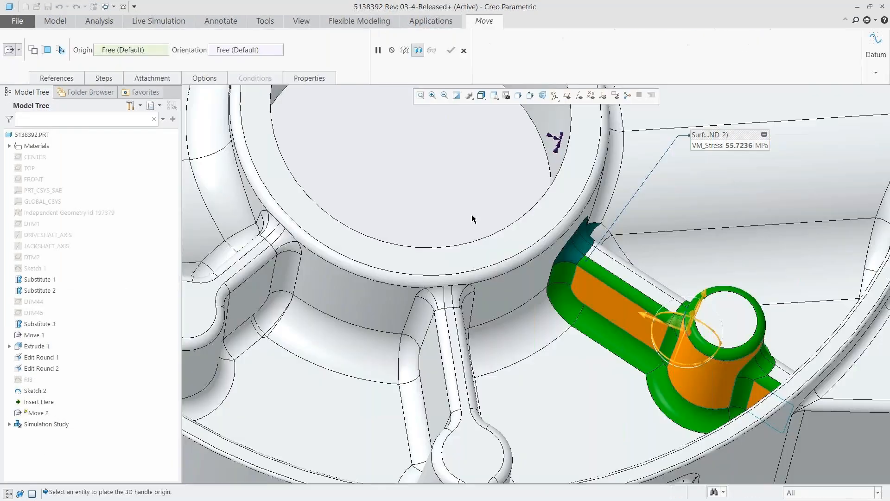
left_click(610, 301)
left_click_drag(582, 335, 581, 391)
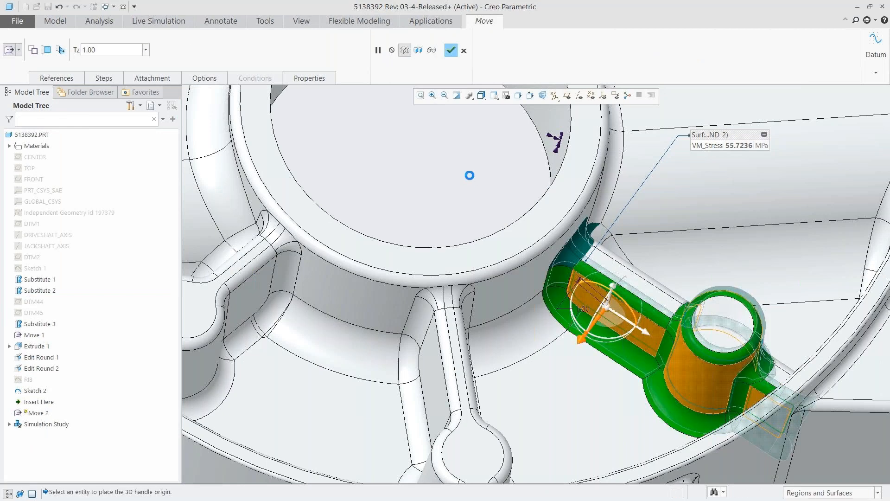
left_click(450, 50)
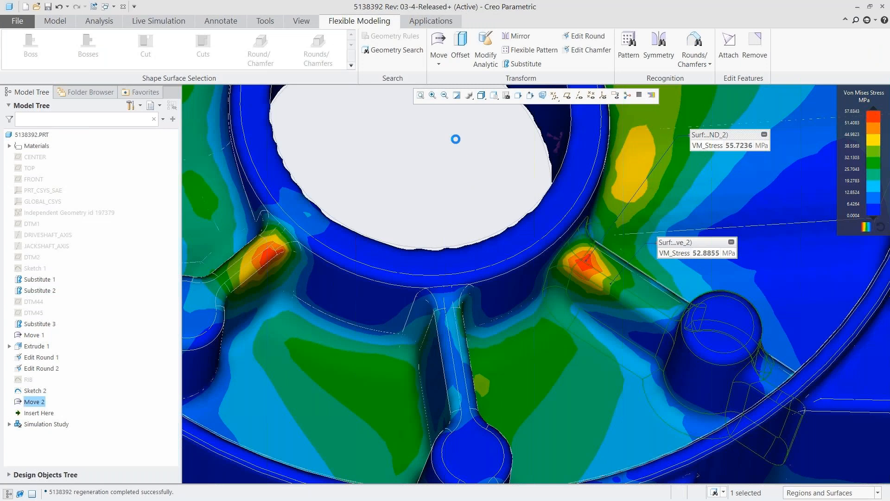
left_click(460, 165)
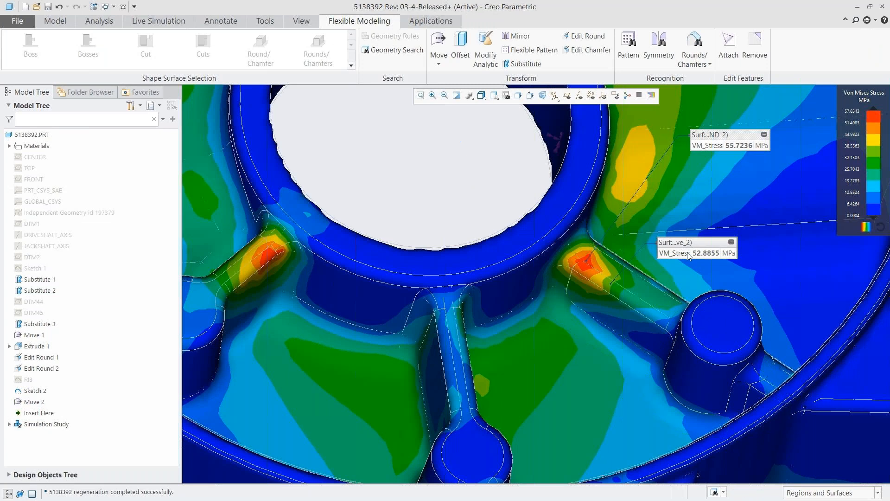
left_click_drag(698, 242, 734, 172)
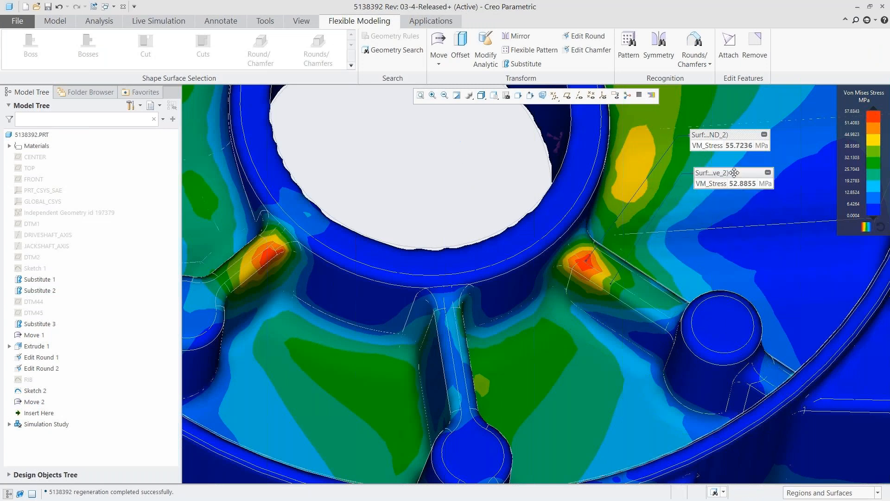
Set both top rounds of the probed rib to a radius of 2.5 with Edit Round, and line up the new stress label below the others.
left_click(631, 300)
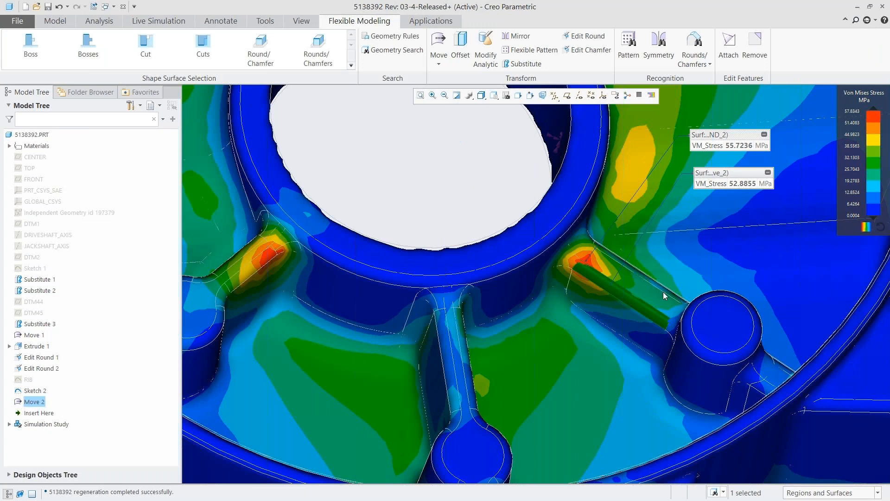
left_click(662, 287, "ctrl")
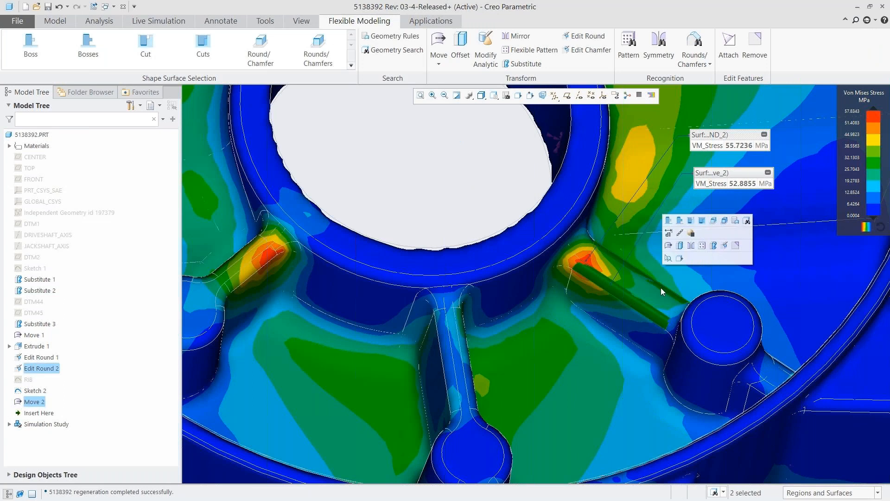
left_click(725, 244)
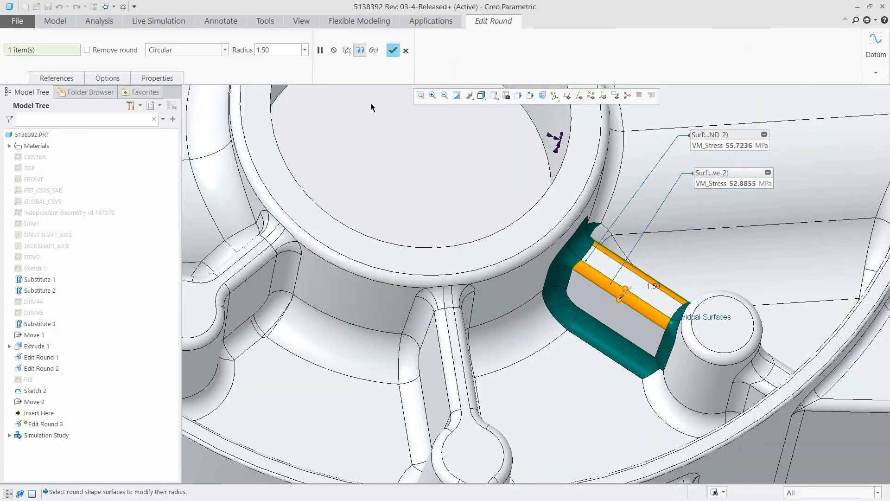
double_click(283, 50)
type("2.5")
key("Return")
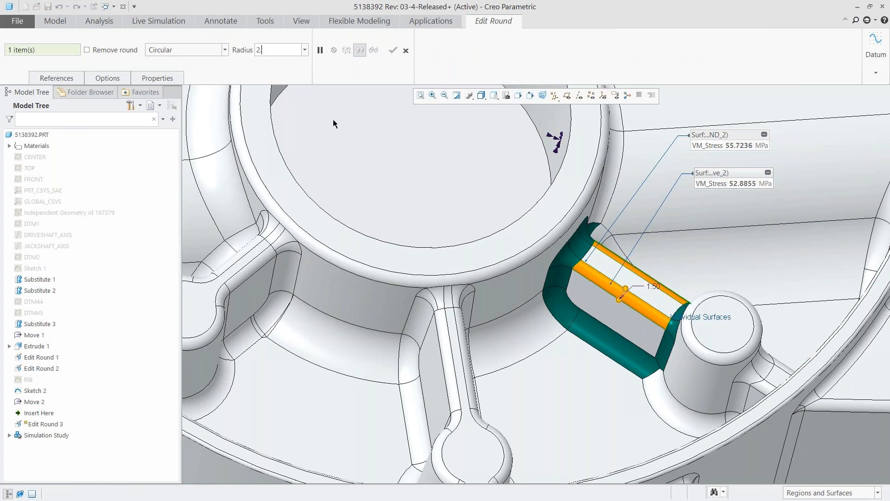
left_click(393, 51)
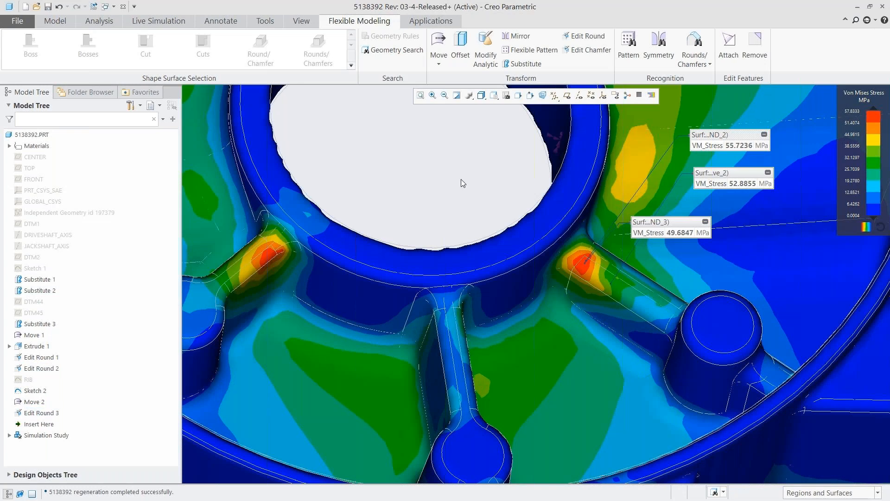
left_click_drag(669, 222, 729, 207)
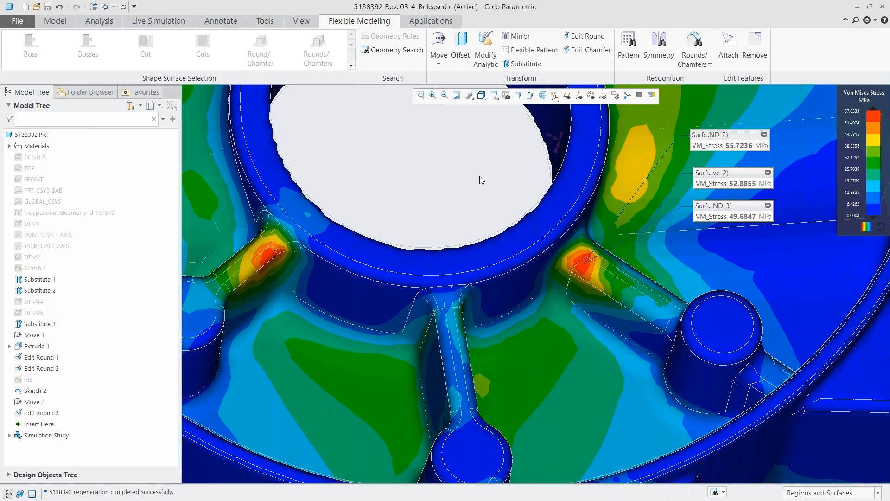
Return to the whole part in the saved view 03_STRESS_01 and collapse the three stress probe labels.
left_click(494, 96)
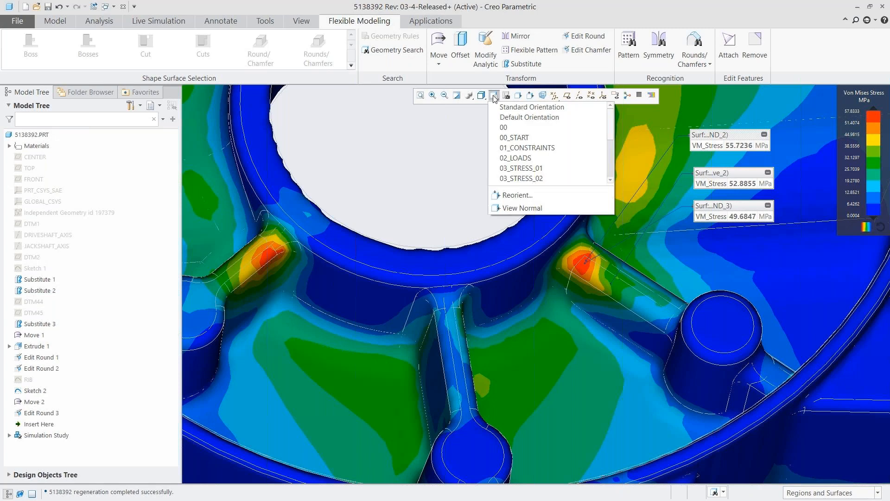
left_click(527, 168)
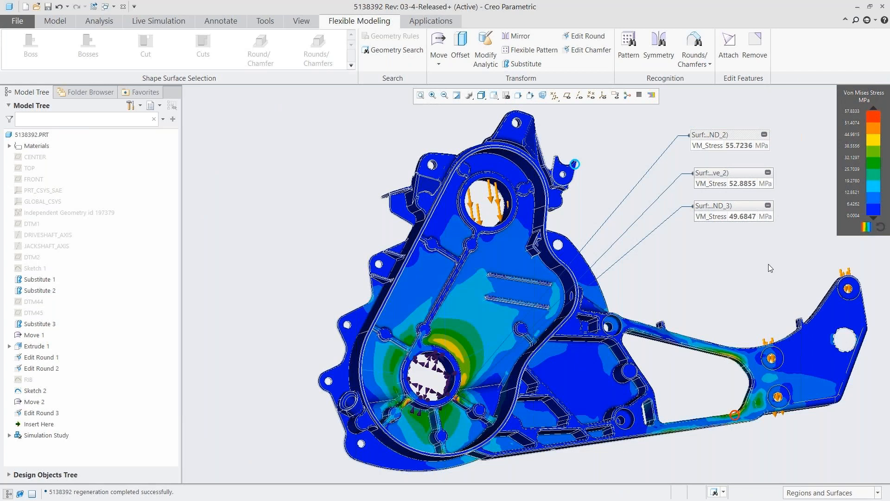
left_click(768, 206)
left_click(768, 173)
left_click(764, 134)
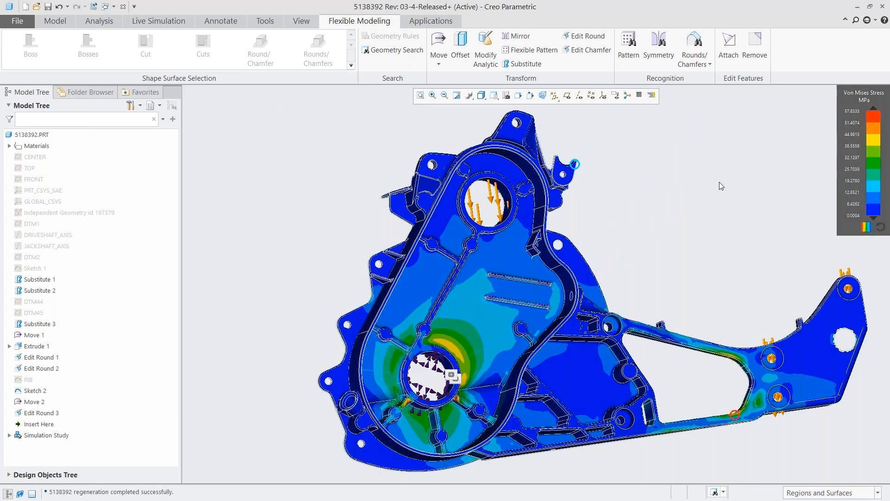
Start a Design Exploration session named DEX_Design.
left_click(17, 21)
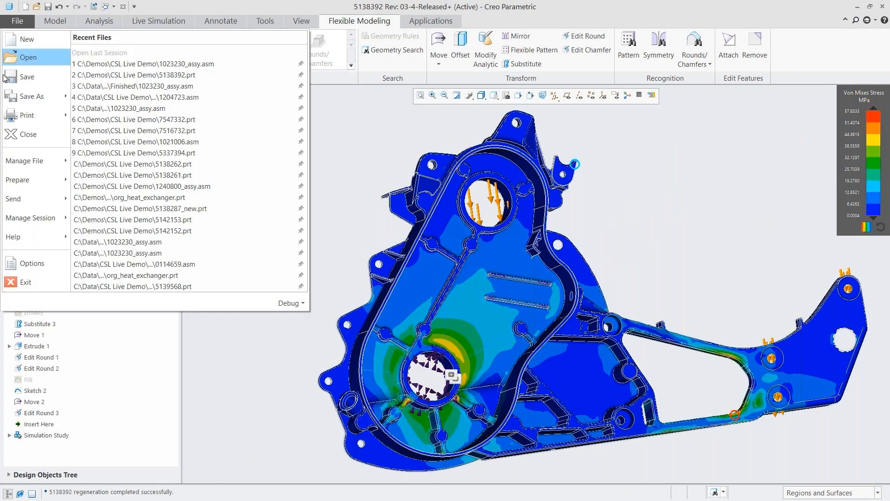
mouse_move(33, 217)
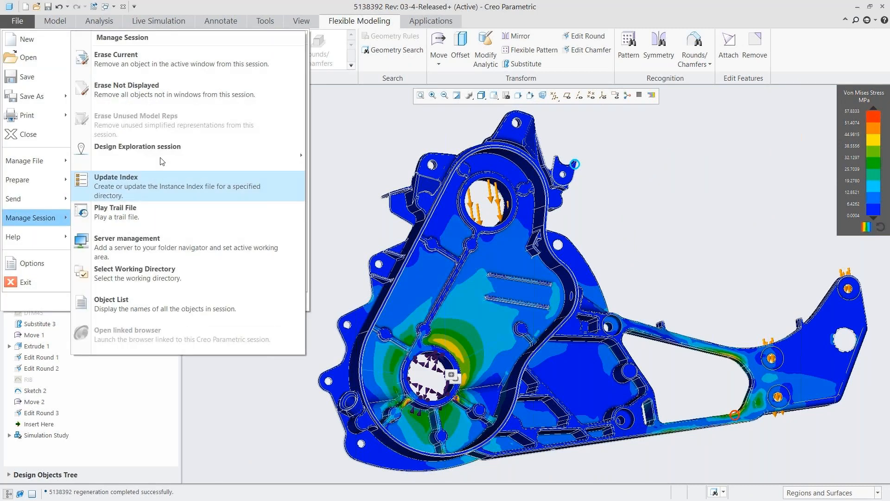
mouse_move(293, 146)
left_click(333, 146)
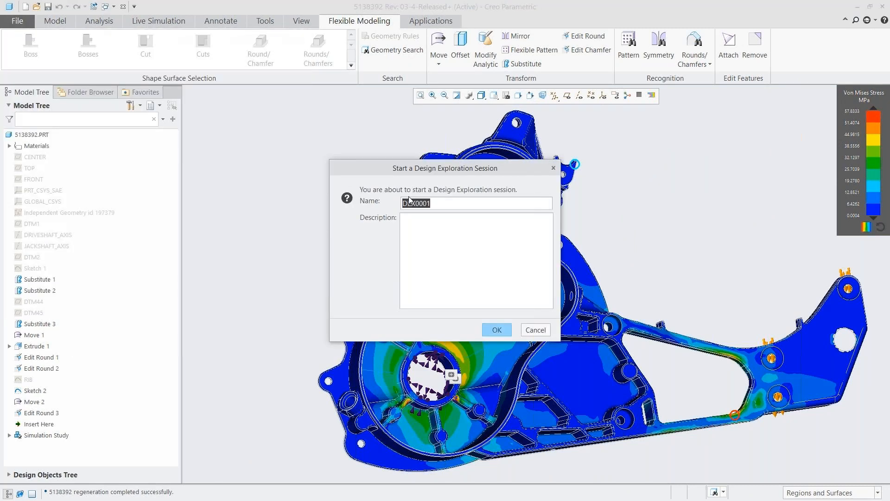
left_click(445, 204)
key("BackSpace")
key("BackSpace")
key("BackSpace")
key("BackSpace")
type("_Design")
left_click(496, 330)
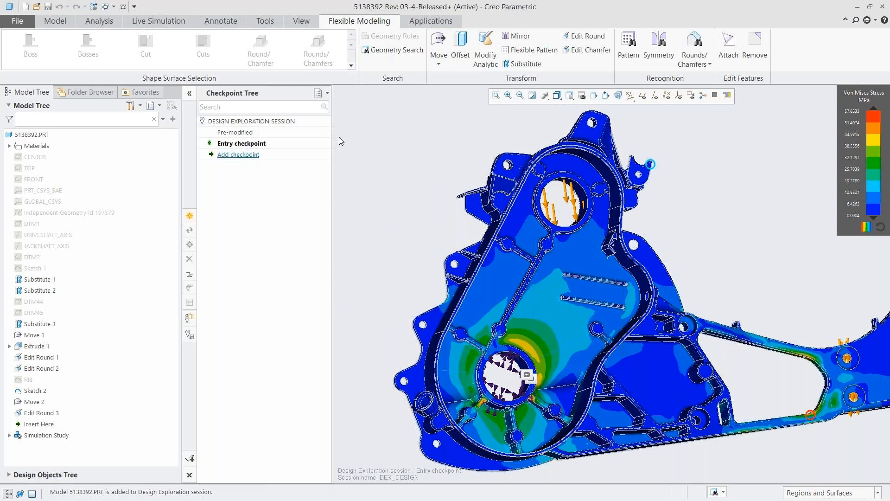
Save an On Point Von Mises stress probe on the wall just above the lower bore in the 05_CHANGES view, and move its label clear.
left_click(158, 22)
left_click(569, 95)
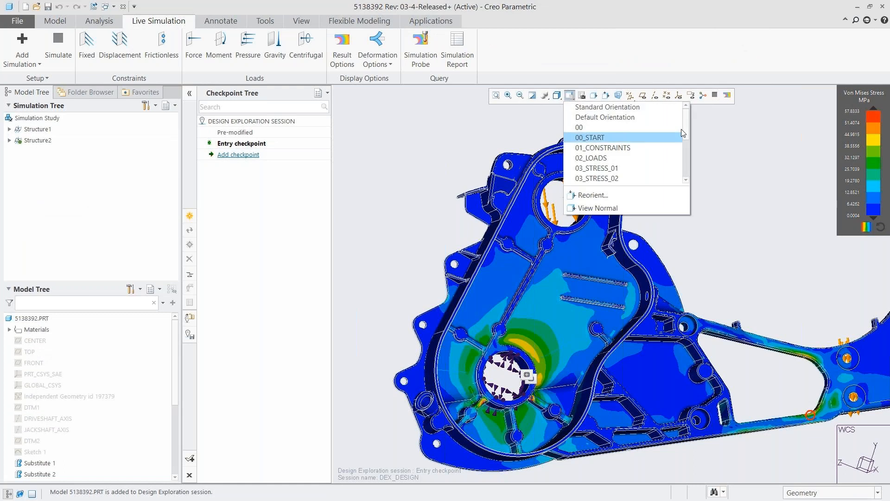
left_click_drag(685, 138, 686, 152)
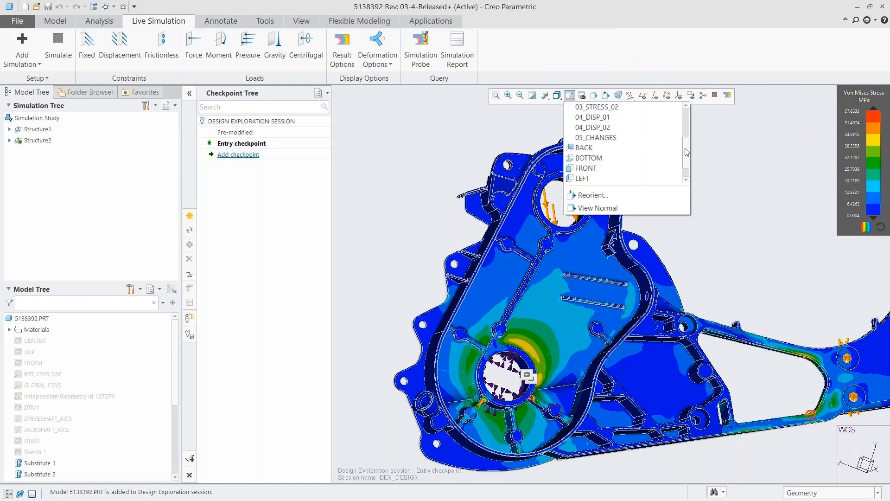
left_click(619, 137)
left_click(422, 41)
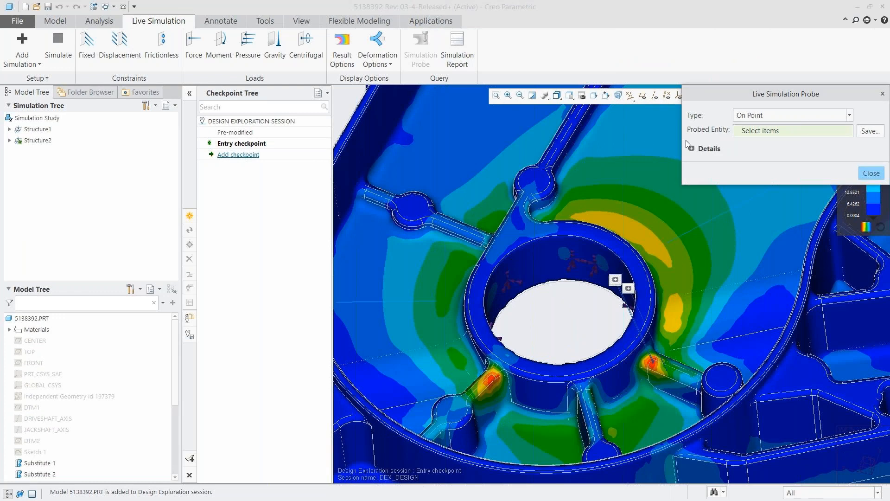
left_click(669, 206)
left_click(869, 131)
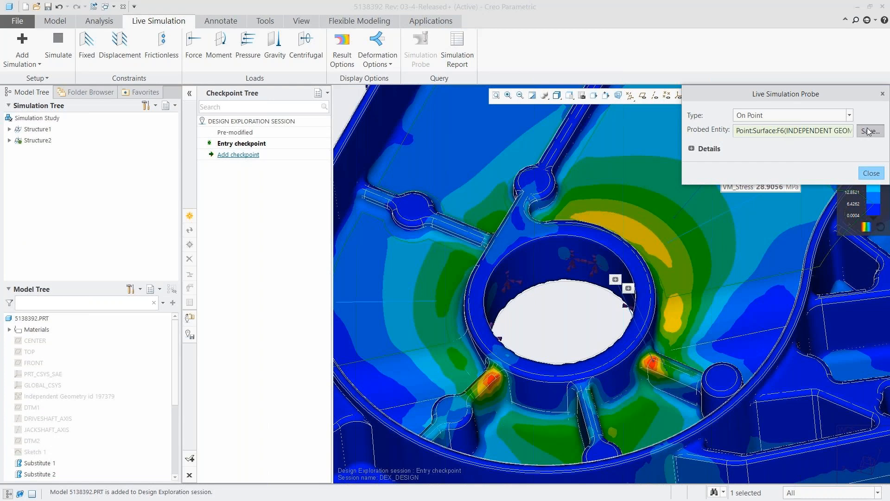
left_click(837, 180)
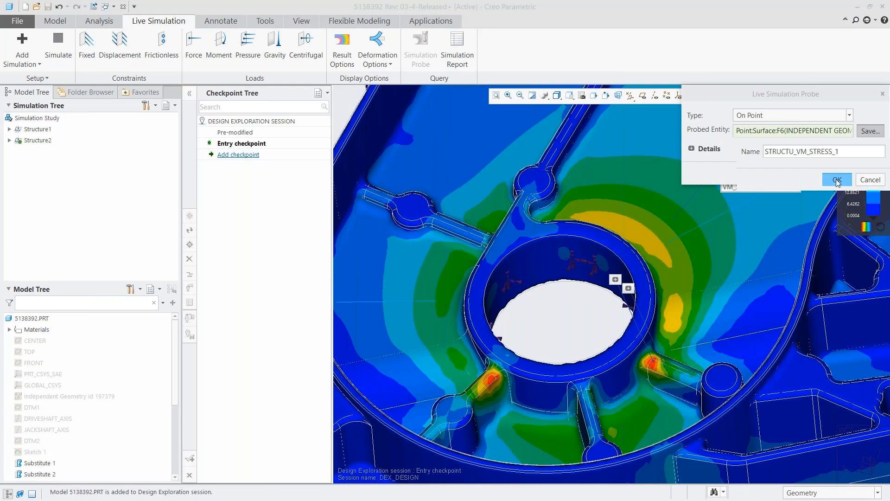
left_click_drag(759, 177, 770, 129)
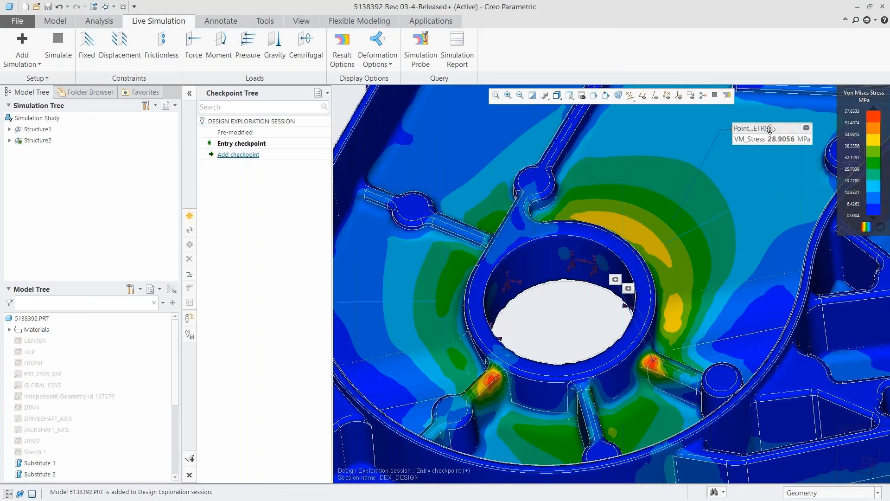
left_click(57, 24)
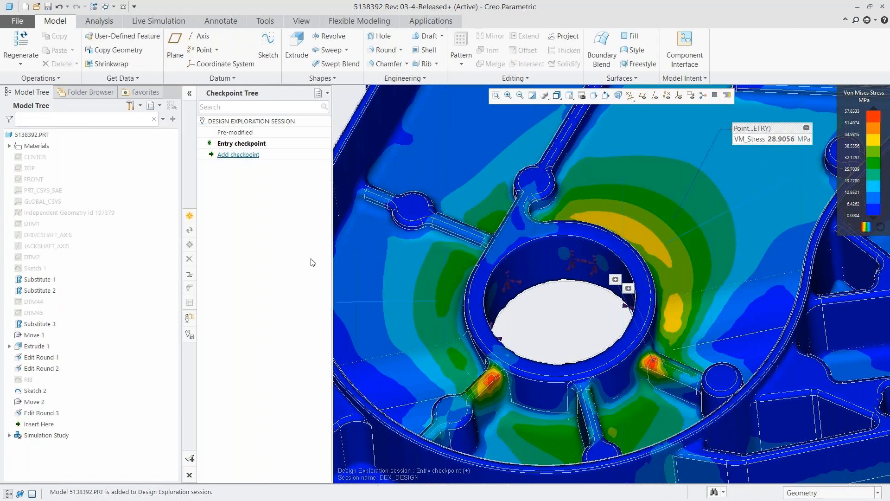
Create a Trajectory Rib from Sketch 2 with a width of 5 and rounded exposed edges.
left_click(366, 301)
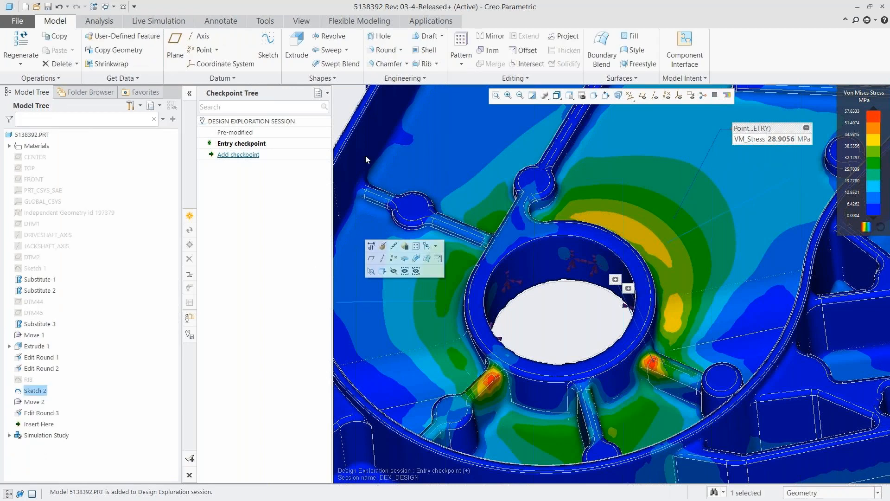
left_click(426, 64)
left_click(448, 77)
double_click(68, 49)
type("5")
key("Return")
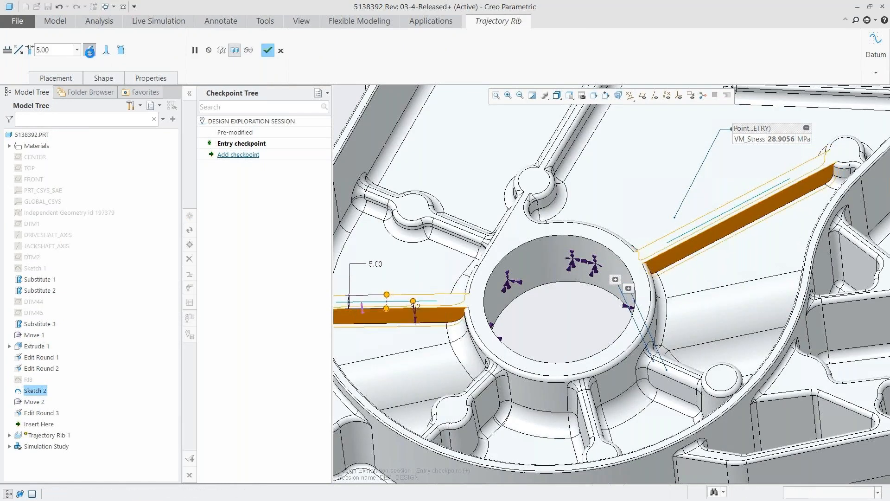
left_click(120, 50)
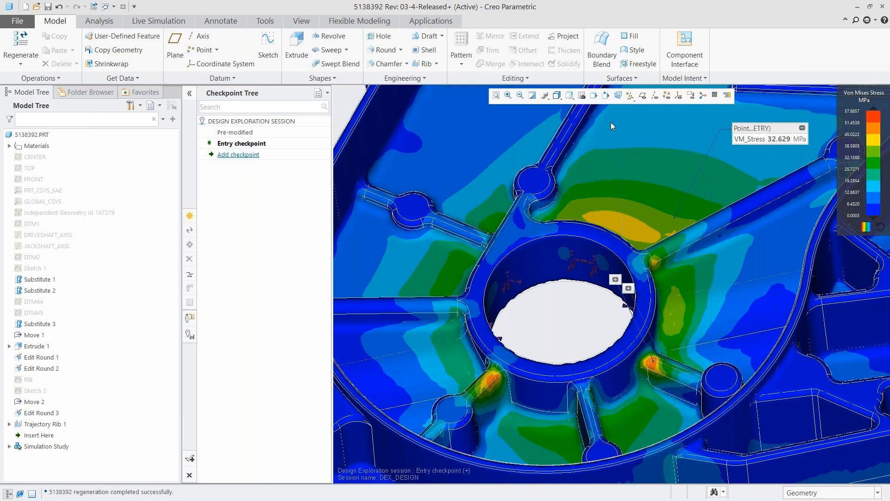
Add a default-named checkpoint for the ribbed design, and close the Design Exploration session, saving it to C:\Demos\CSL Live Demo\.
left_click(569, 95)
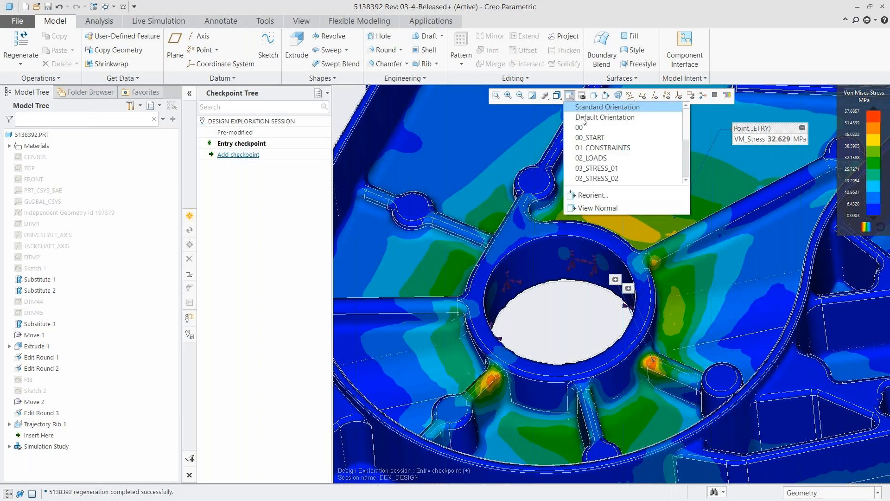
left_click(613, 167)
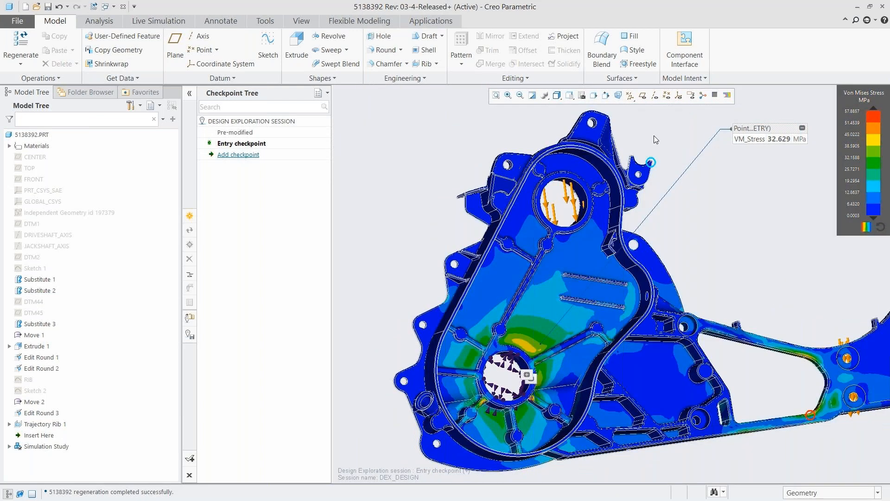
left_click(191, 216)
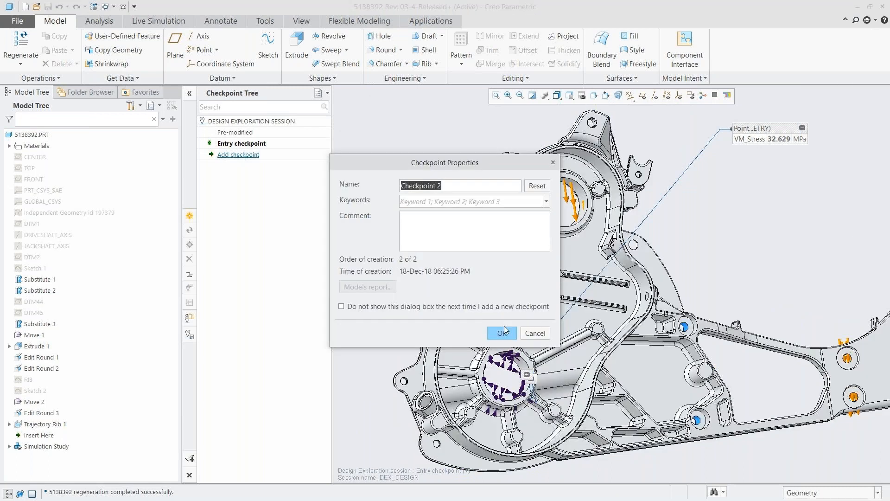
left_click(502, 333)
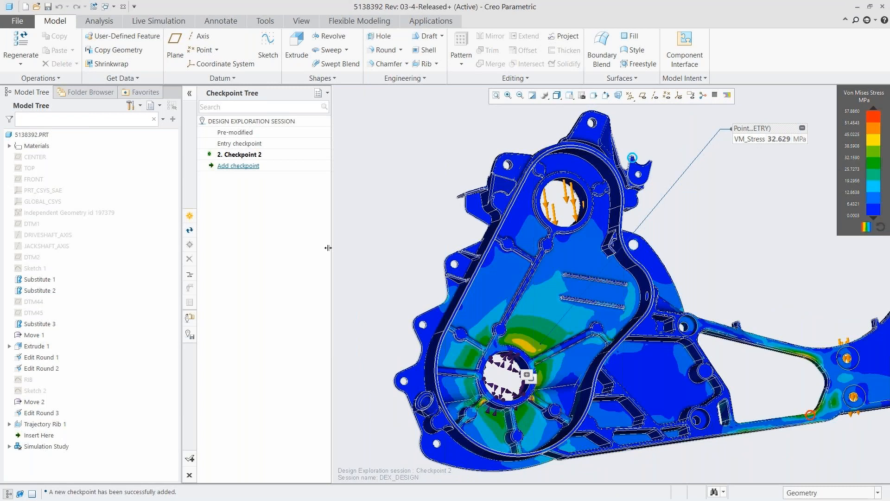
left_click(189, 474)
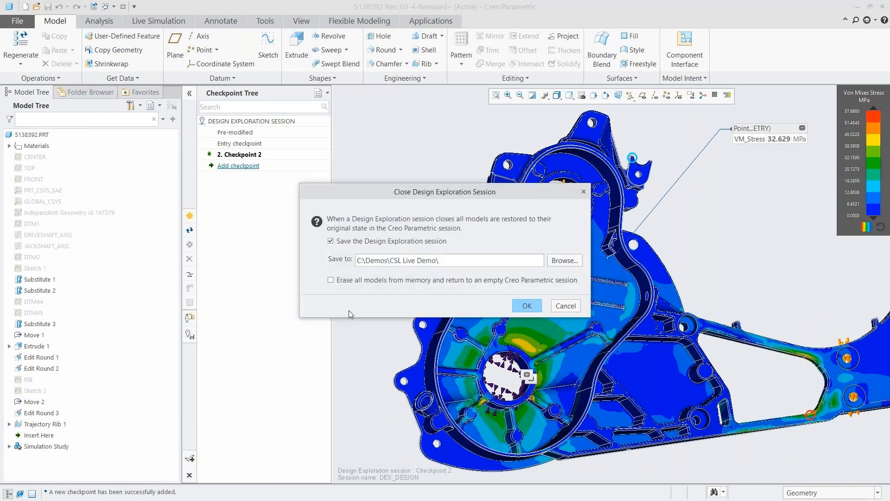
left_click(527, 306)
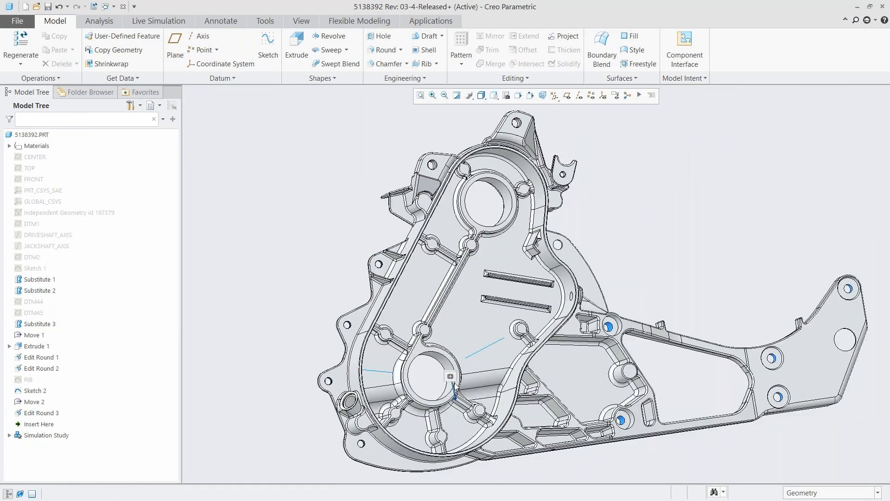
Delete all saved analyses from the housing part and close its window to return to the 1023230_ASSY assembly.
left_click(99, 22)
left_click(49, 79)
mouse_move(52, 115)
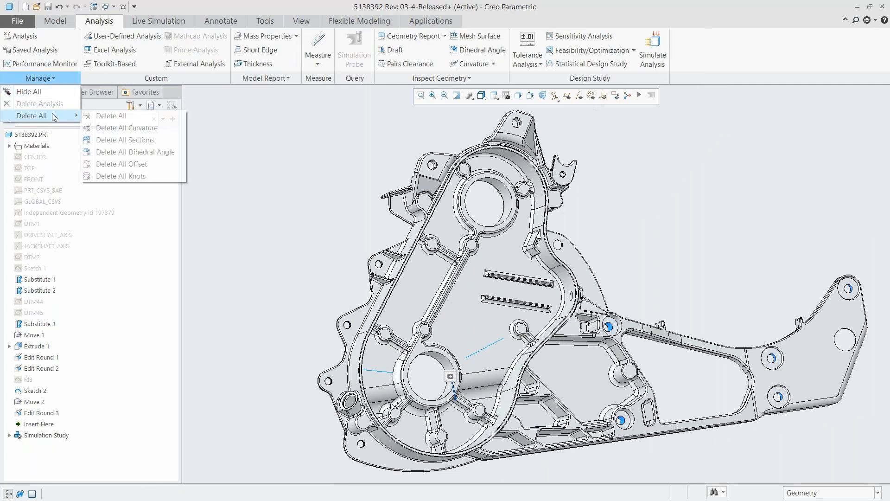
left_click(116, 115)
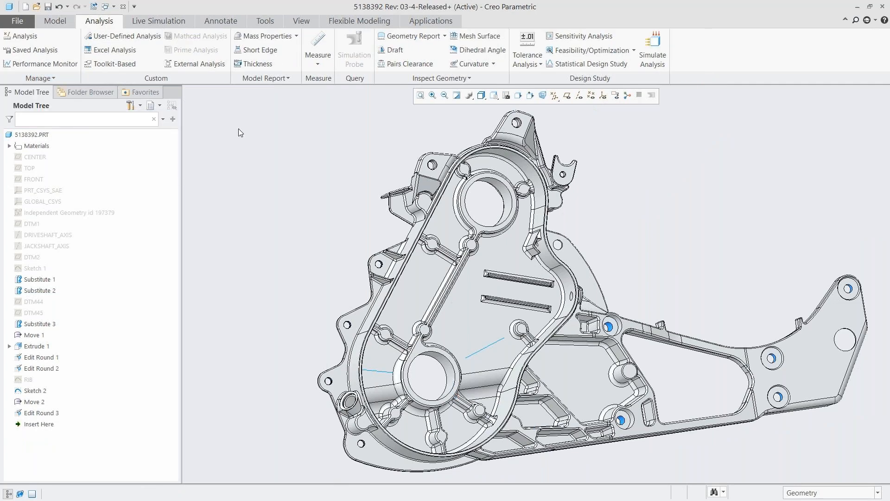
left_click(124, 7)
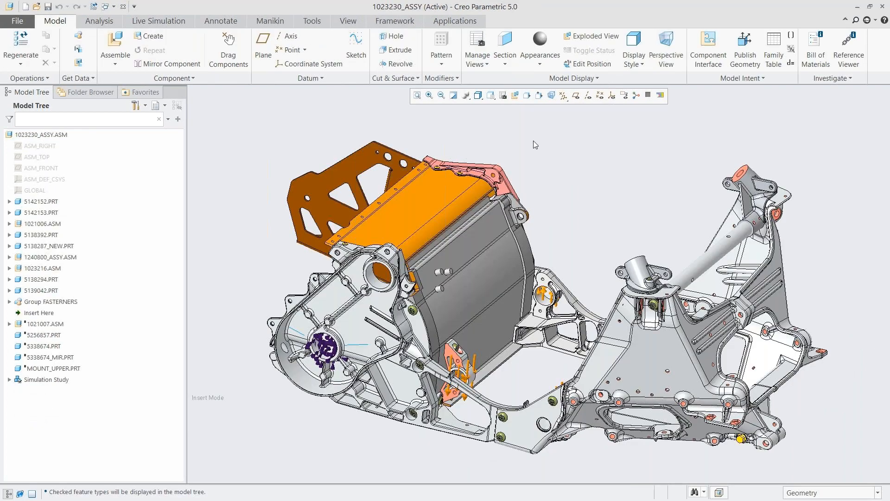
Expand the constraints and loads of Test_Analysis in the assembly's Live Simulation study, and inspect where the Fixed1 constraint acts.
left_click(158, 21)
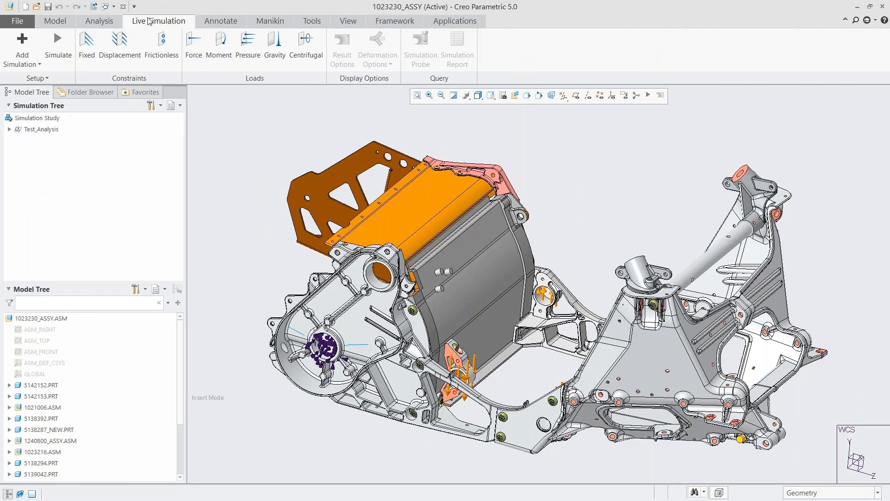
left_click(9, 129)
left_click(19, 141)
left_click(18, 162)
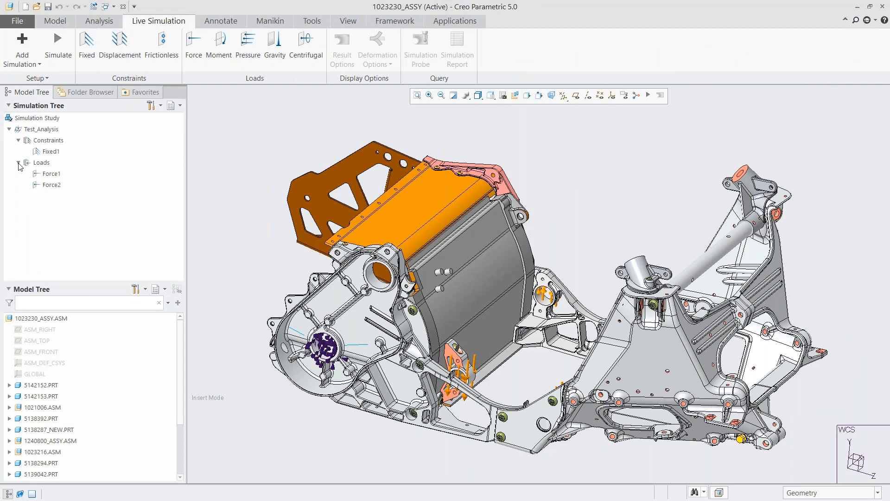
left_click(49, 152)
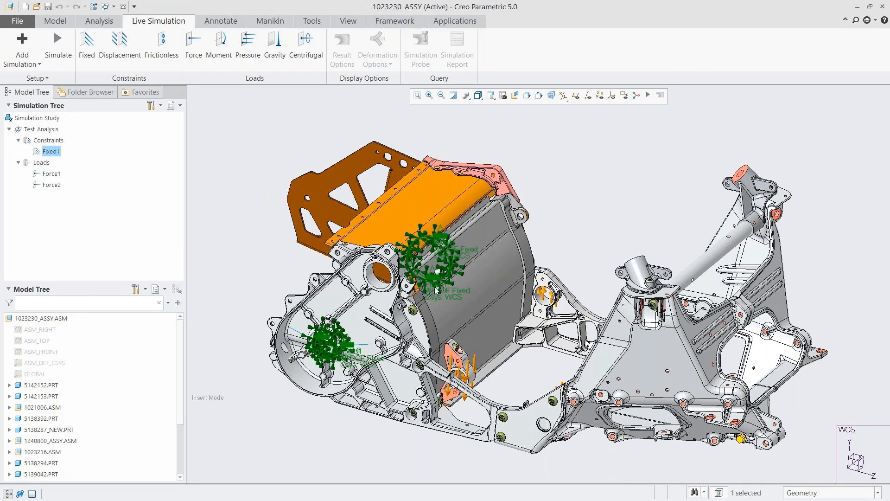
left_click(245, 235)
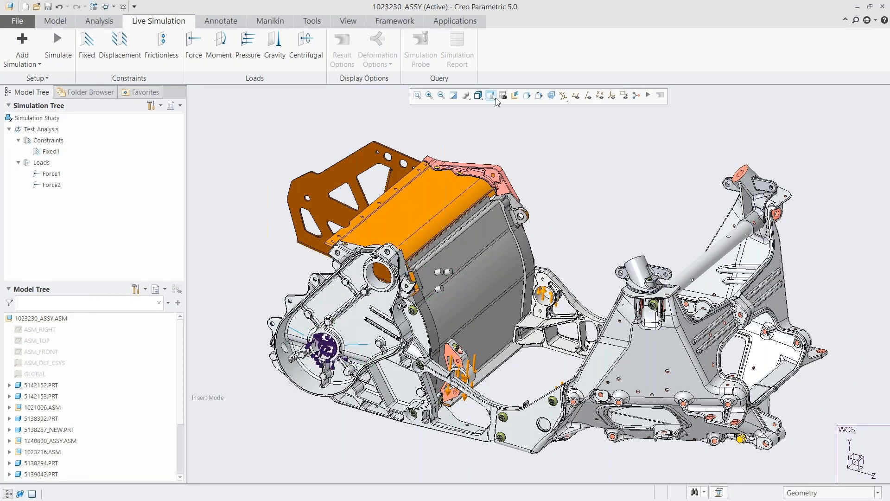
Inspect where the Force1 and Force2 loads act on the frame in the saved view 03_LOADS.
left_click(492, 97)
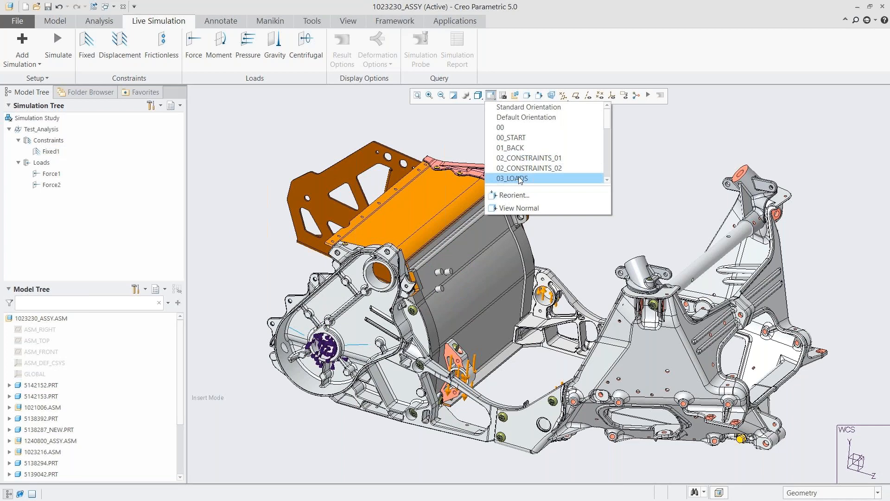
left_click(512, 179)
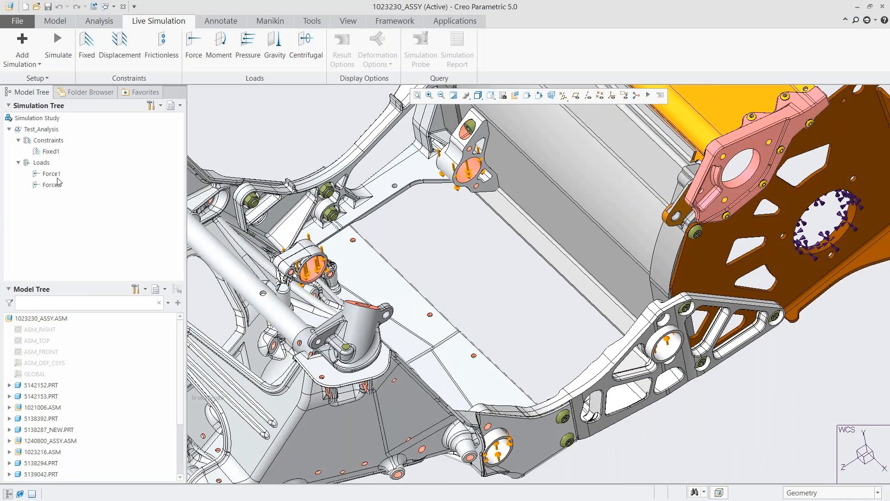
left_click(54, 174)
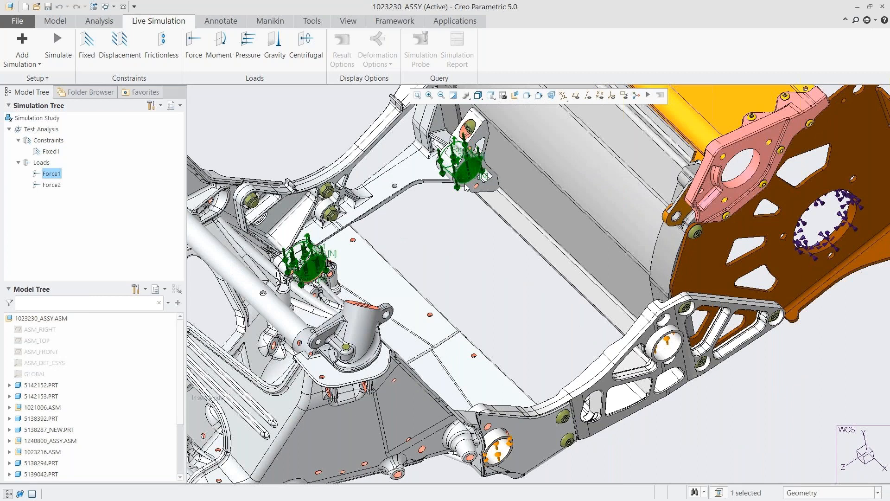
left_click(307, 141)
left_click(54, 185)
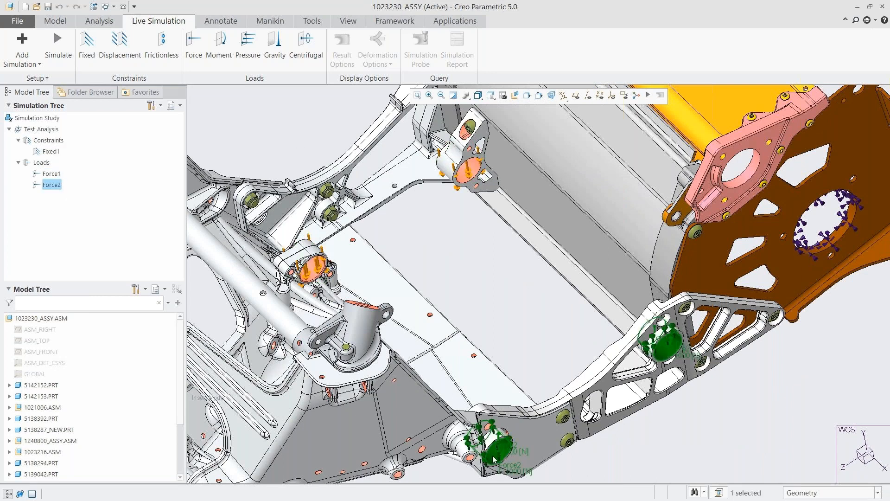
left_click(706, 399)
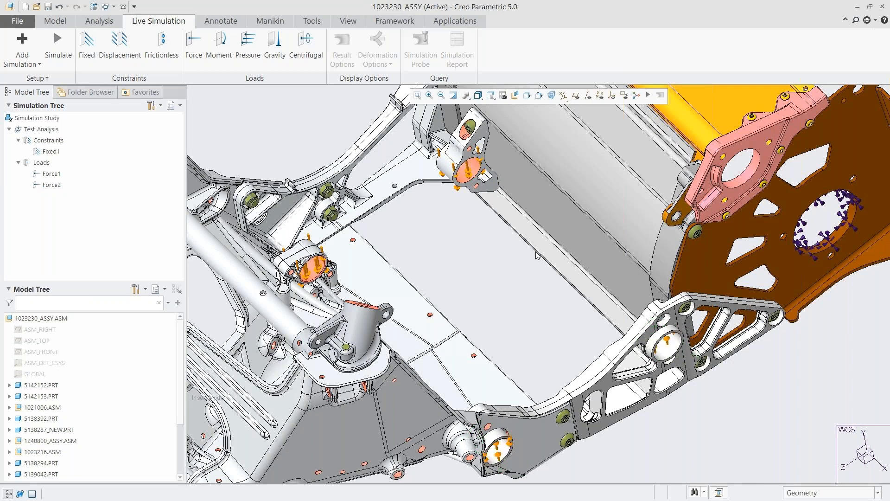
Run the live simulation on the assembly from the 00_START view, and show its stress results in the saved view 01_BACK.
left_click(490, 96)
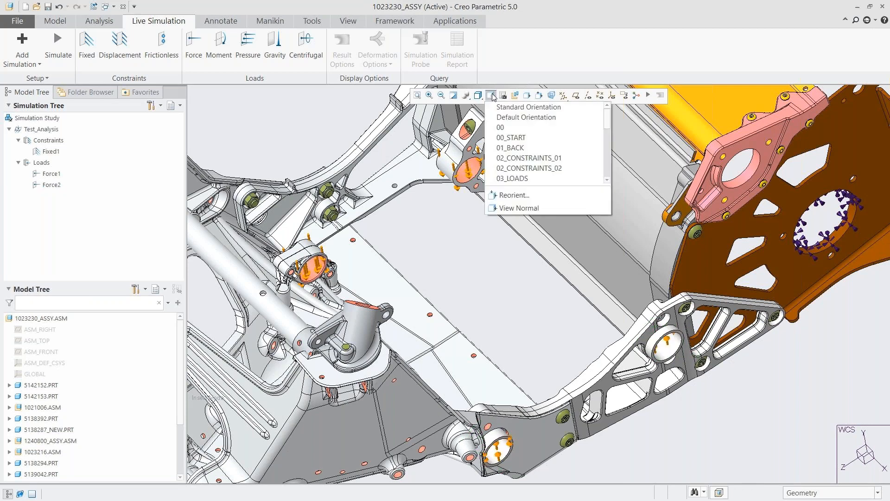
left_click(511, 138)
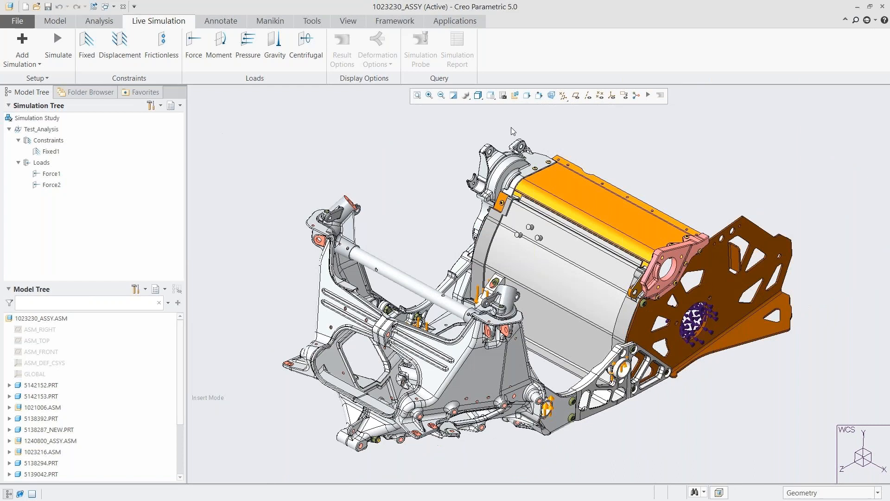
left_click(57, 46)
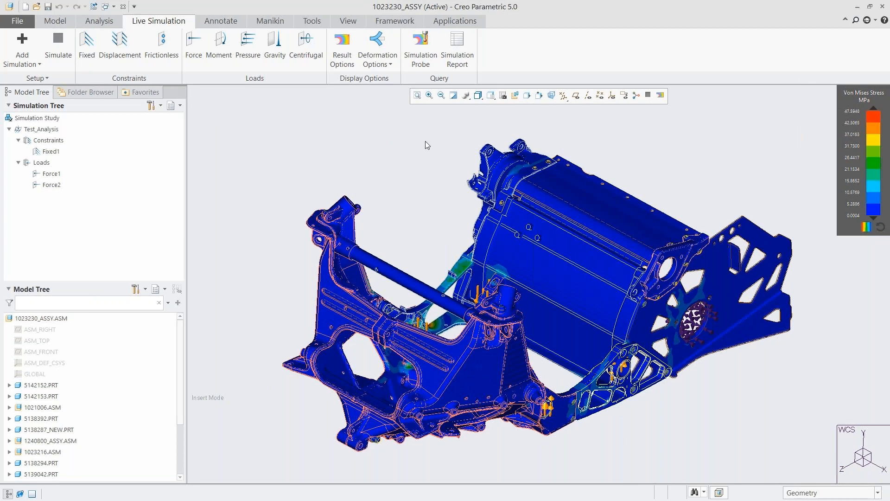
left_click(490, 95)
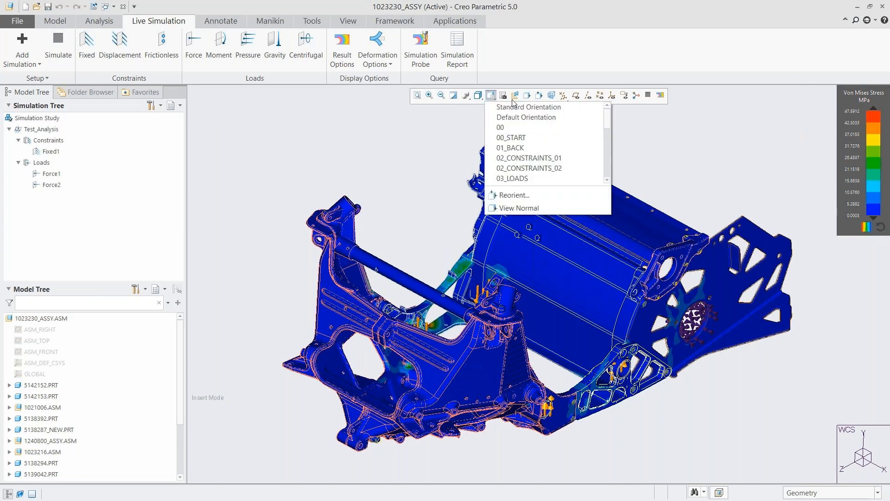
left_click(524, 147)
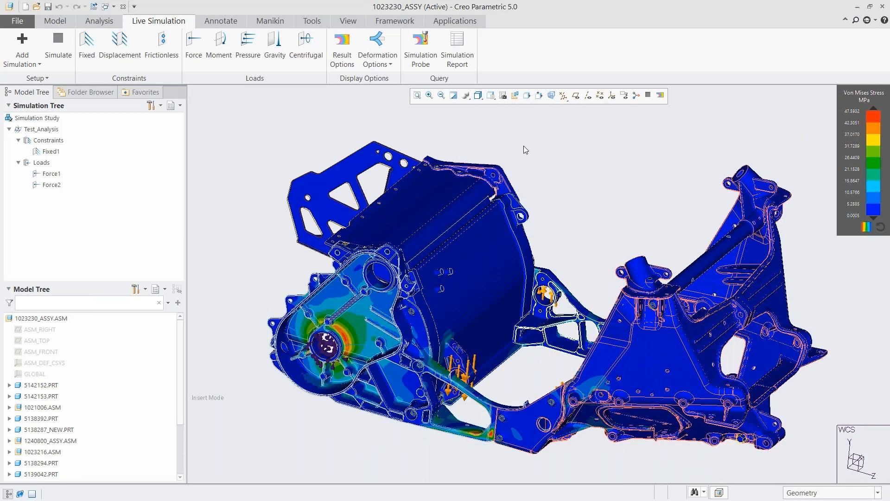
Set the simulation result display to the Max Value rendering method and the Deformation result type.
left_click(348, 42)
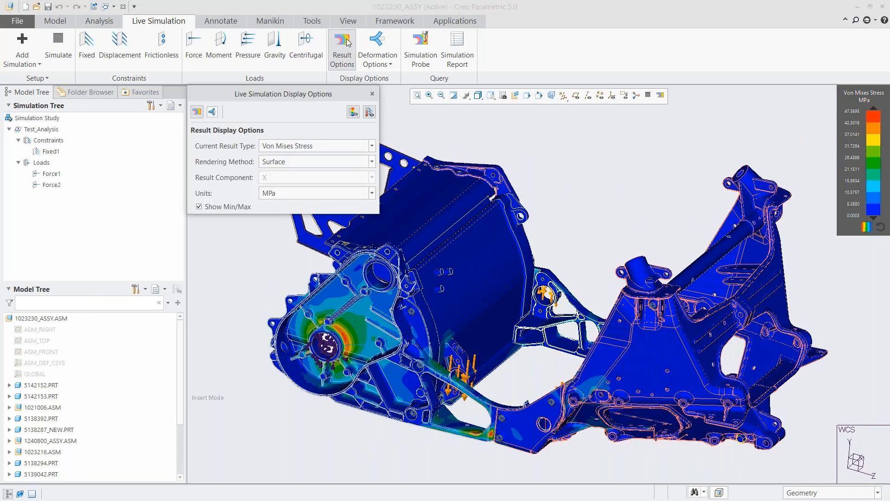
left_click(290, 163)
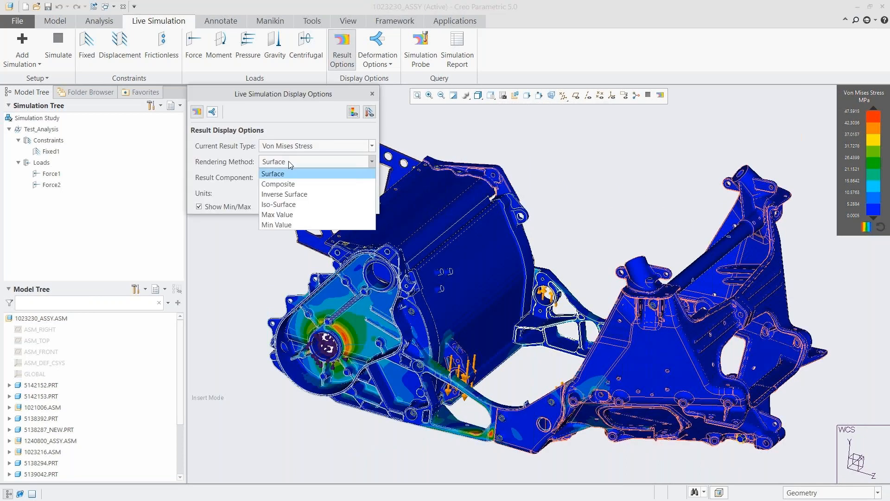
left_click(288, 213)
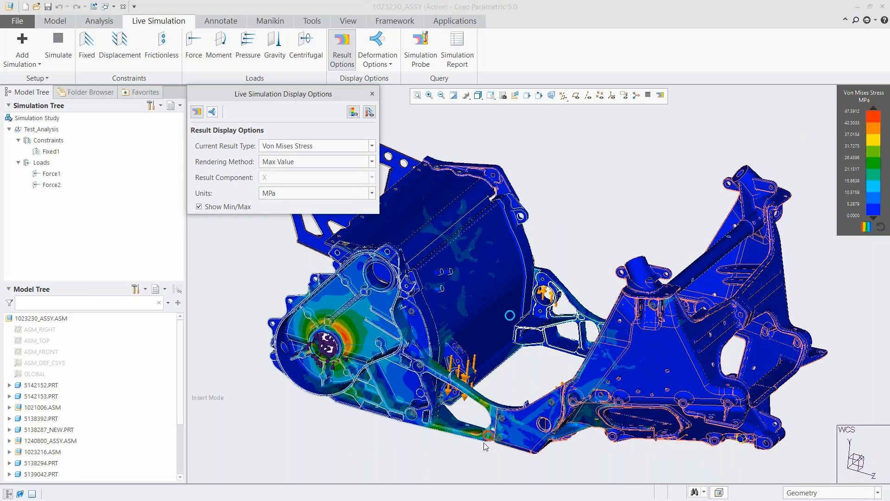
left_click(274, 147)
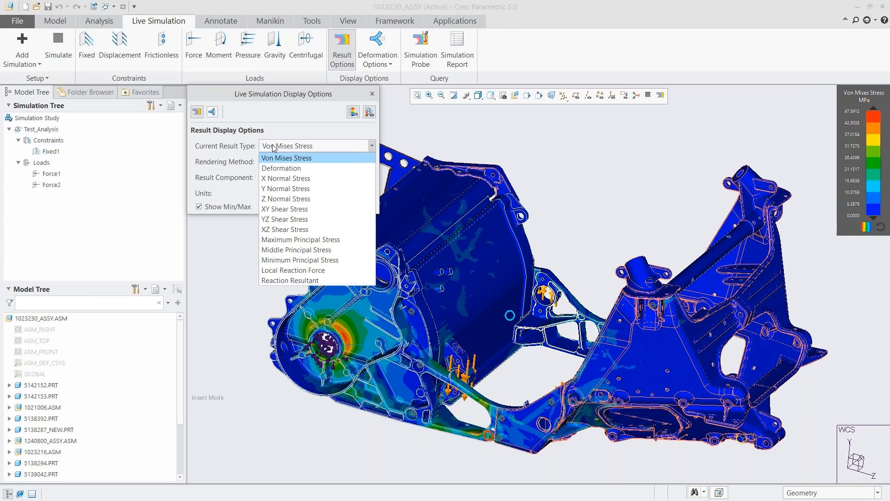
left_click(278, 168)
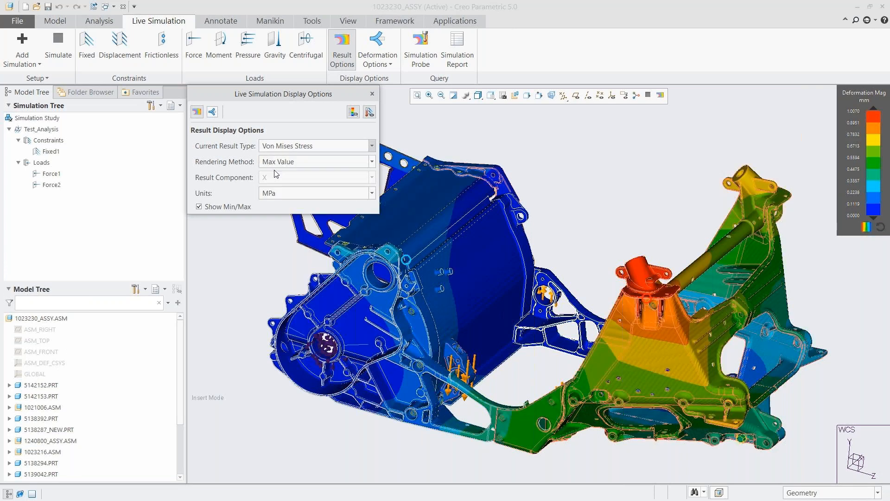
Play the deformation animation of the assembly, stop it, and close the simulation display options.
left_click(214, 113)
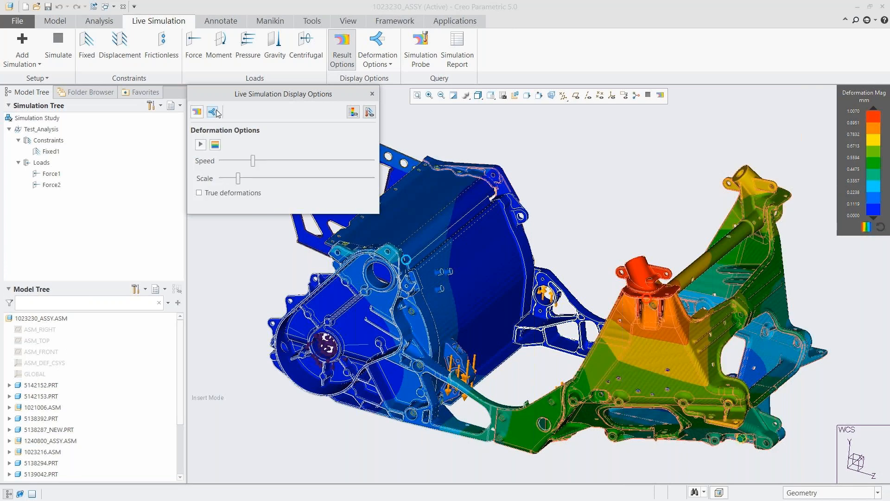
left_click(201, 144)
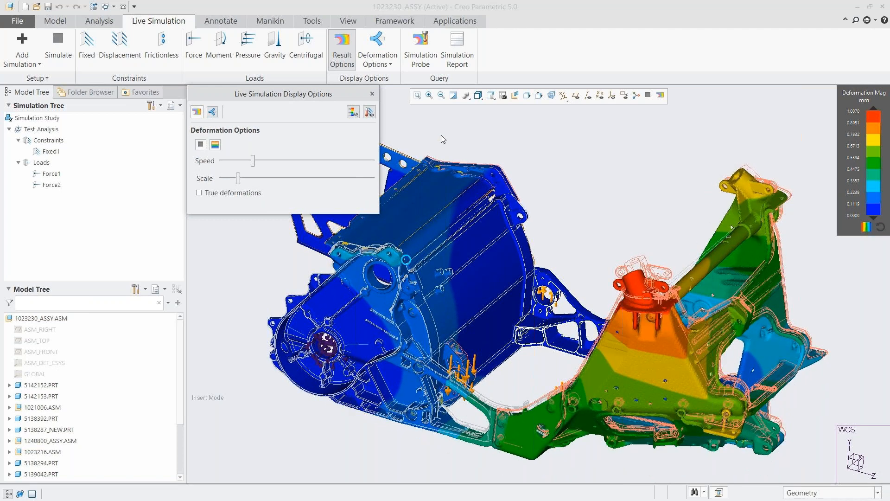
left_click(200, 144)
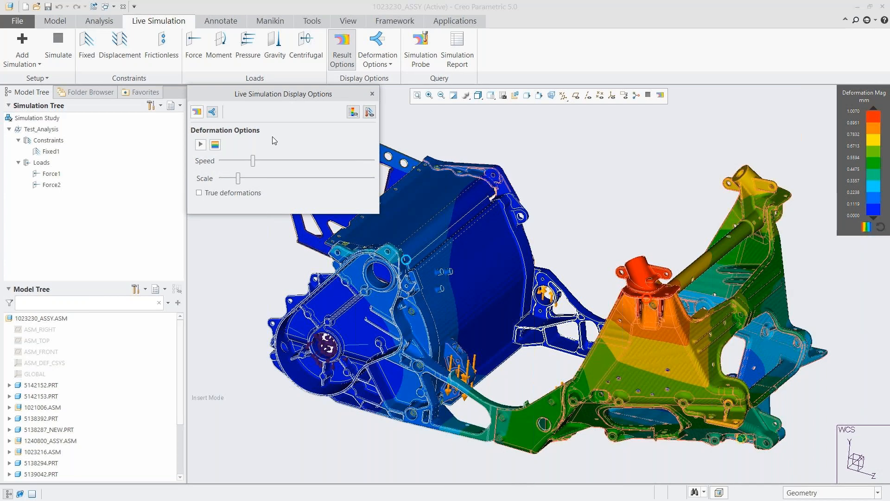
left_click(372, 95)
Save a Maximum simulation probe on the red bracket's base flange in the 07_DISP_MAX view, and move its label above the bracket.
left_click(491, 95)
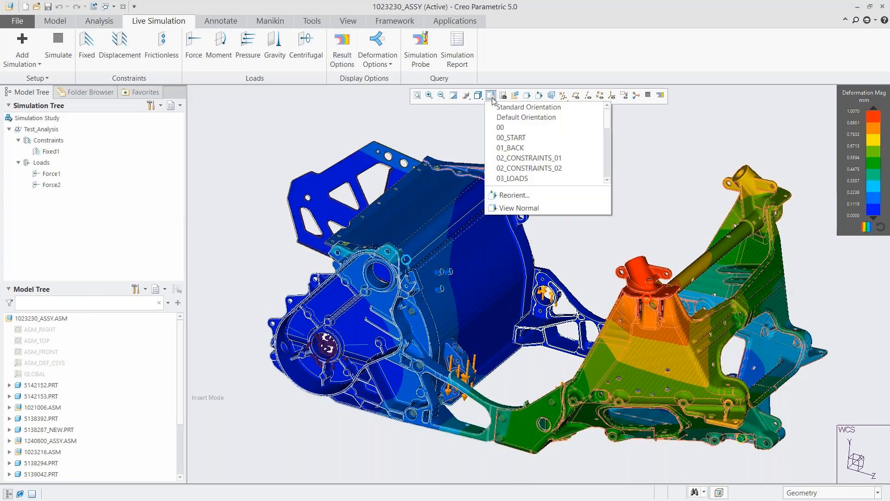
left_click_drag(609, 115, 611, 151)
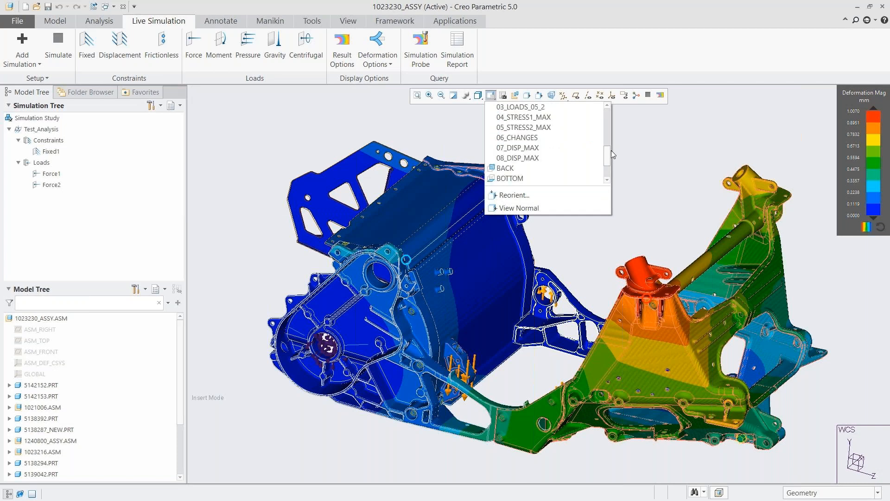
left_click(538, 147)
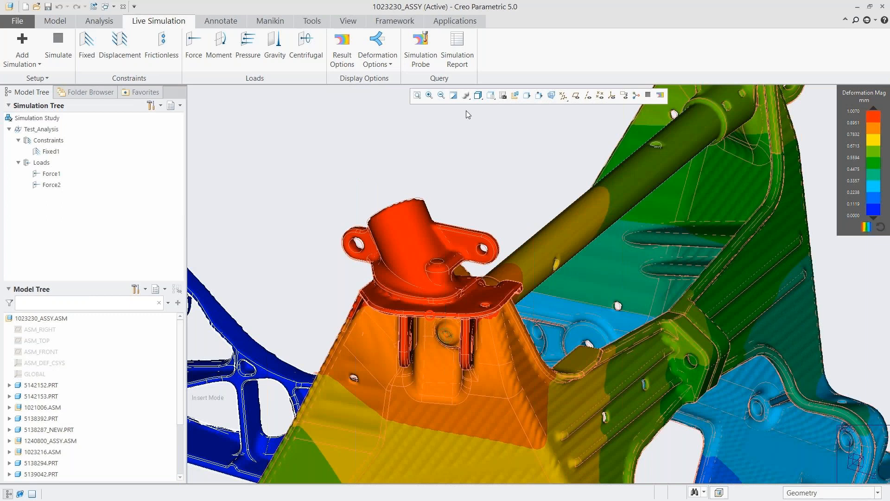
left_click(420, 46)
left_click(758, 116)
left_click(751, 134)
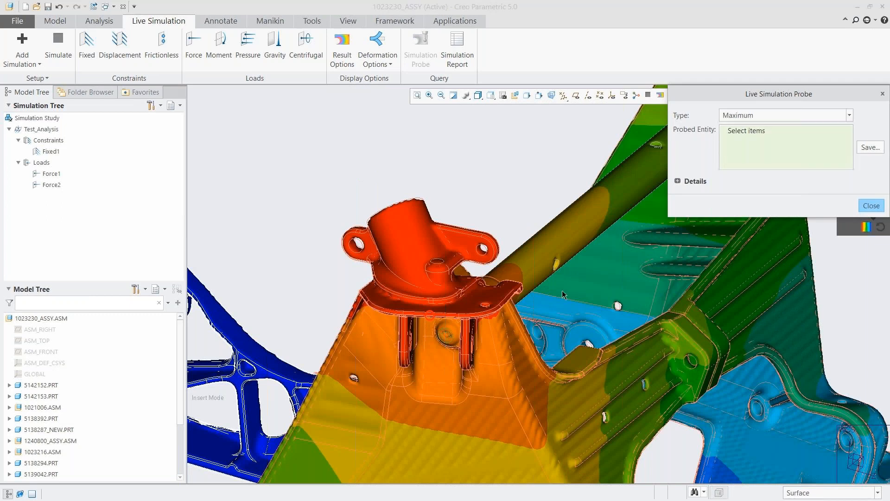
left_click(472, 304)
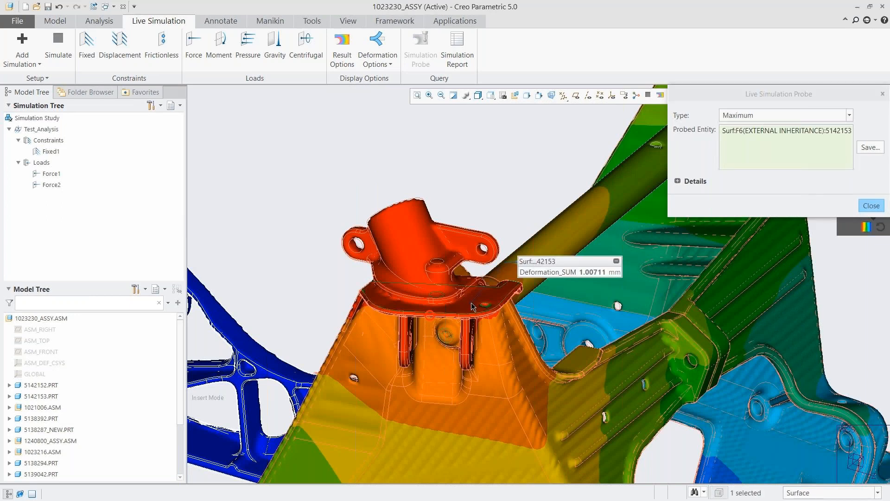
left_click(870, 147)
left_click(842, 195)
left_click(870, 205)
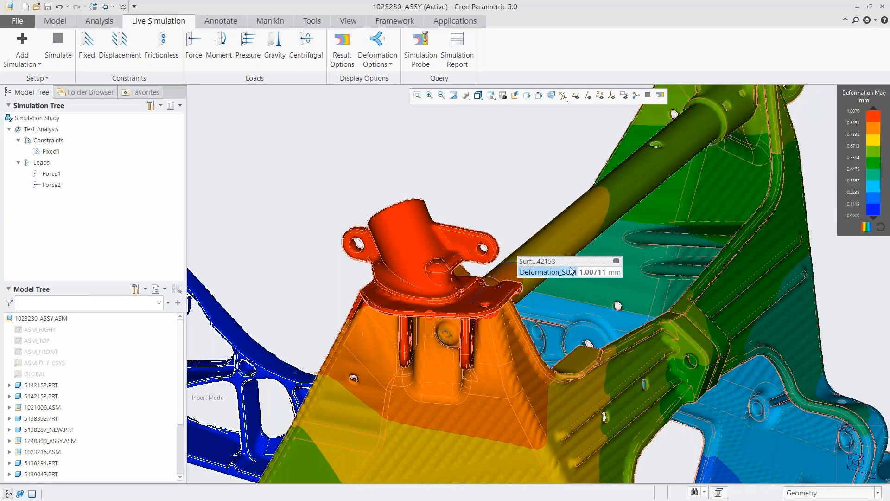
left_click_drag(567, 256, 542, 128)
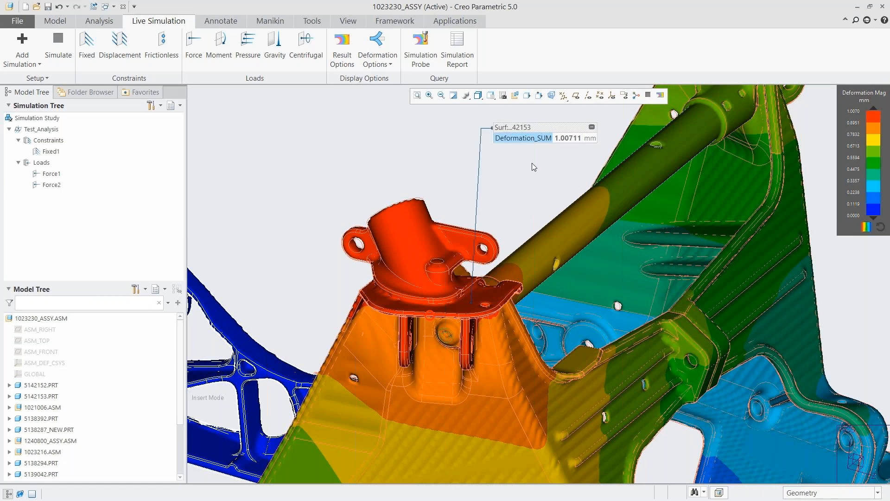
Return to the saved view 01_BACK and exit Insert Mode in the assembly so the upper frame components are included in the simulation.
left_click(491, 95)
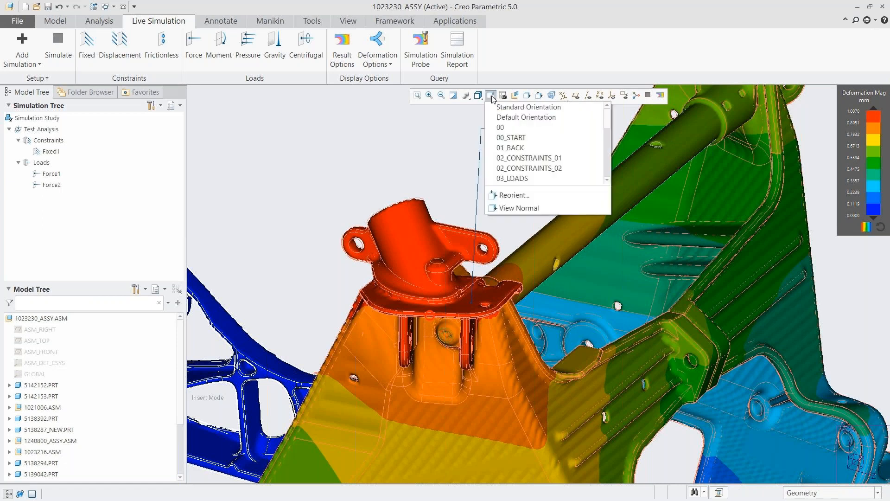
left_click(518, 149)
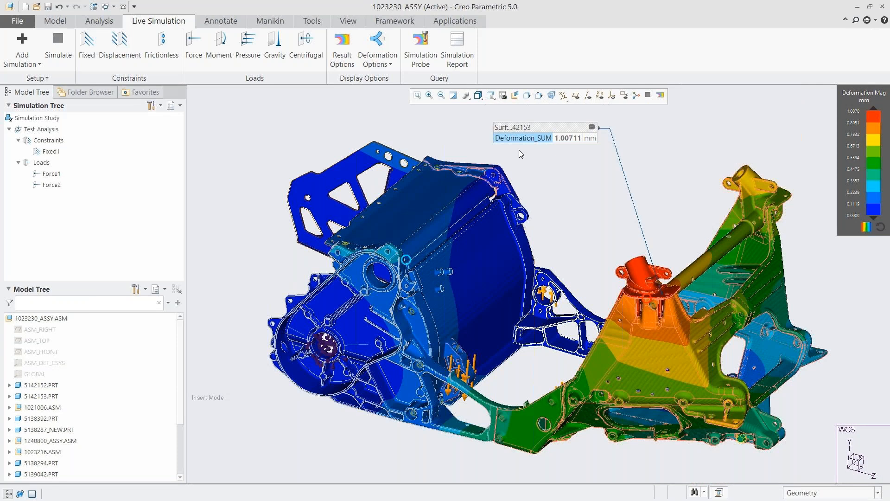
scroll(186, 397, "down", 3)
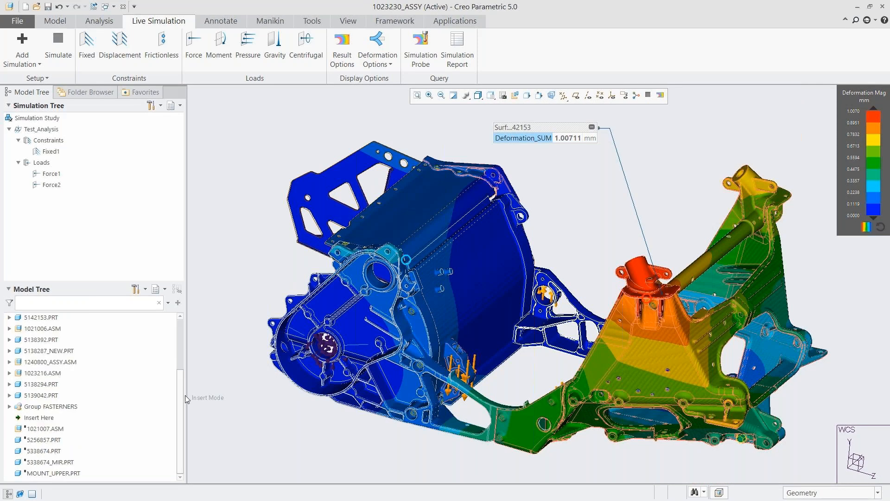
right_click(41, 422)
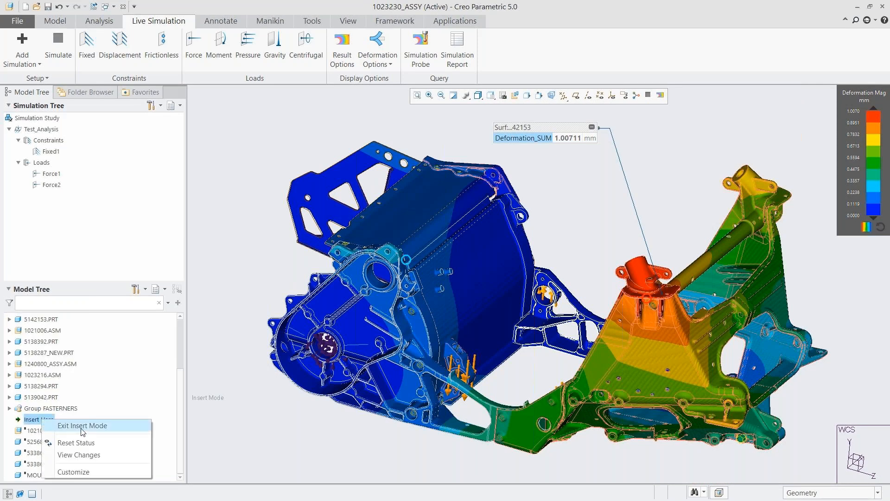
left_click(88, 423)
left_click(515, 273)
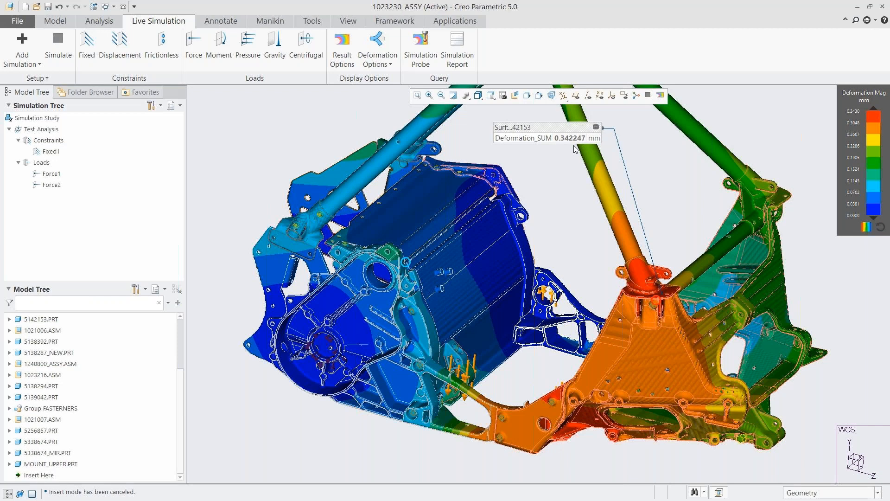
Examine the deformation results of the complete frame in the saved view 08_DISP_MAX.
left_click(491, 96)
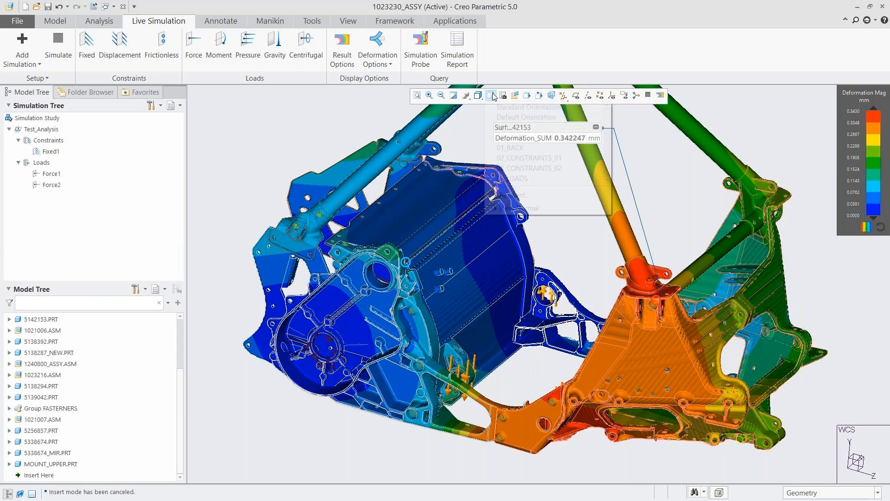
left_click_drag(608, 126, 605, 151)
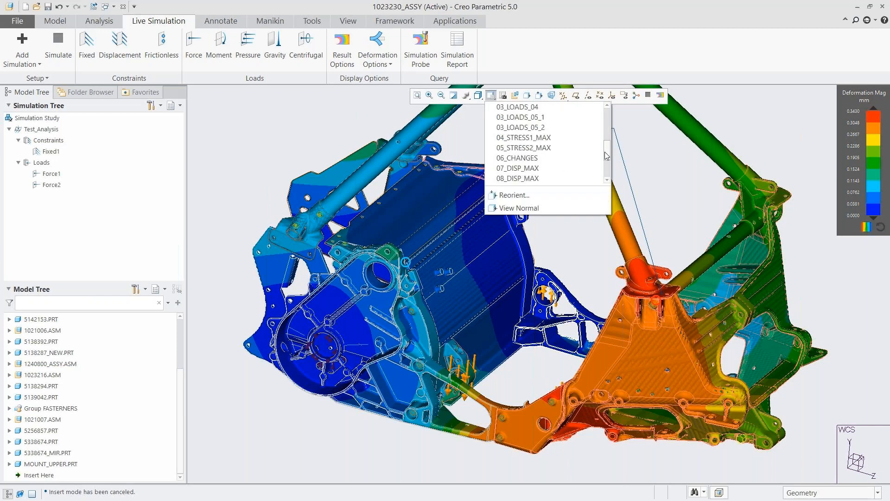
left_click(534, 179)
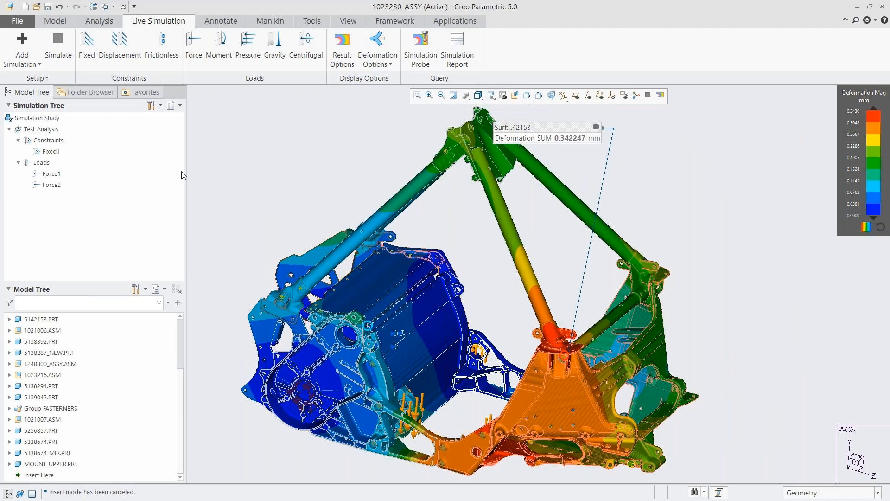
Add a modal simulation to the study and expand its entry in the simulation tree.
left_click(30, 65)
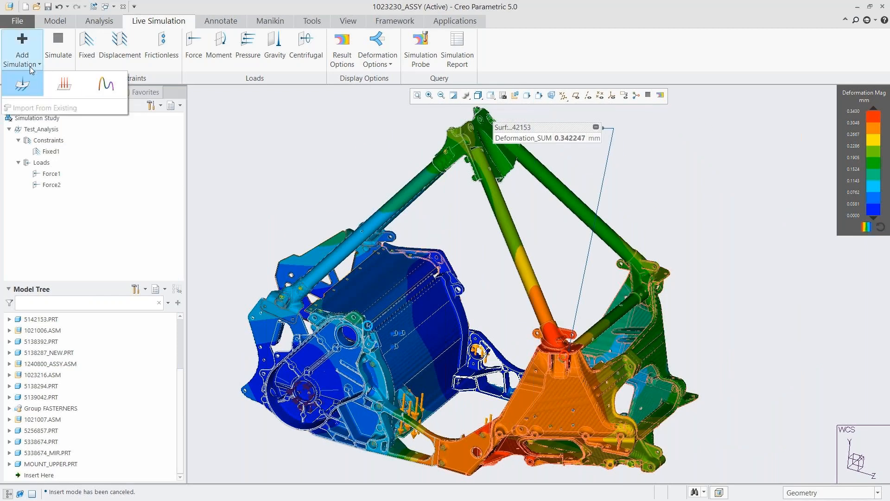
left_click(103, 85)
left_click(9, 196)
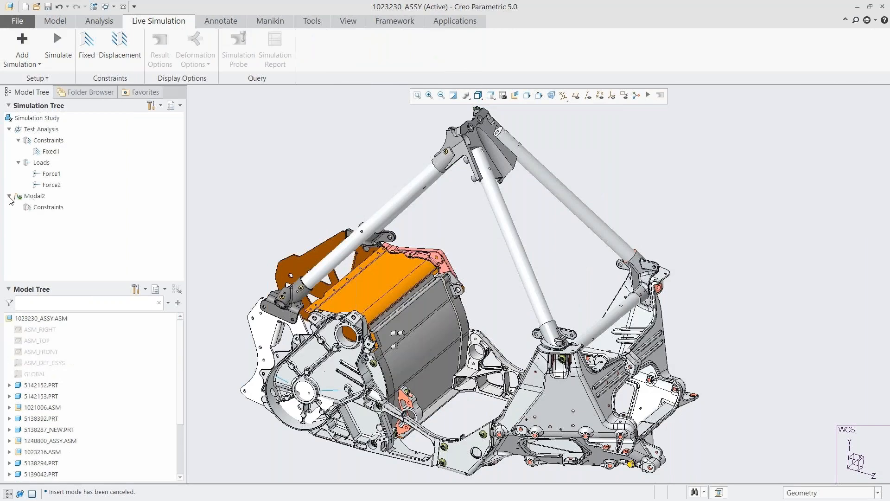
Start a fixed constraint for the modal study on the lower round bore of housing 5138392.PRT, using the 02_CONSTRAINTS_01 view.
left_click(85, 51)
left_click(490, 96)
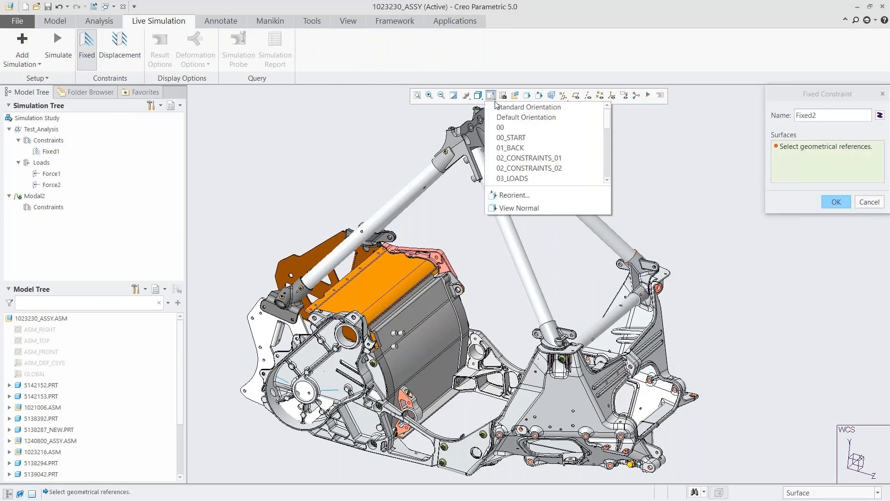
left_click(550, 158)
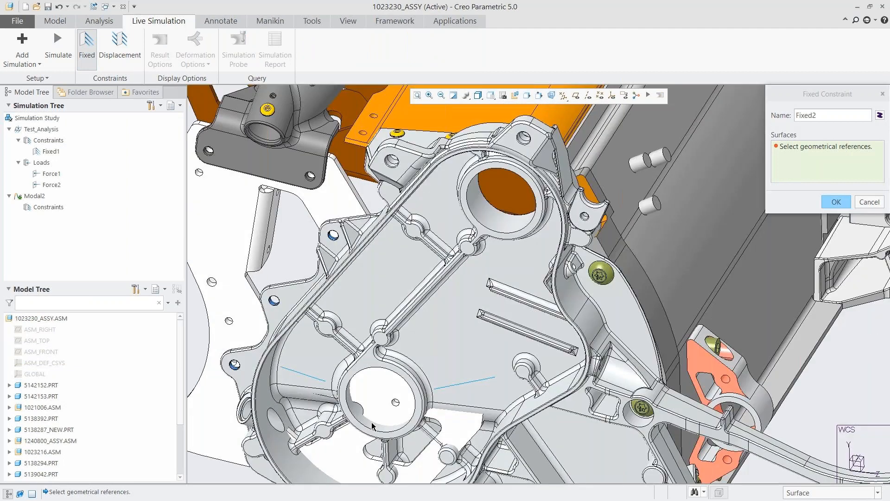
left_click(372, 426)
Add the large round hole of plate 5264696_NEW.PRT from the 02_CONSTRAINTS_02 view, return to 00_START, and confirm the fixed constraint.
left_click(491, 95)
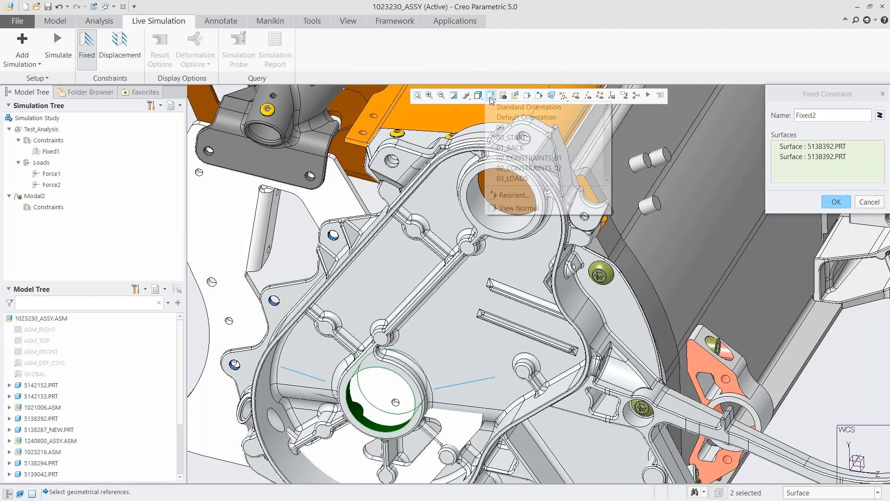
left_click(539, 166)
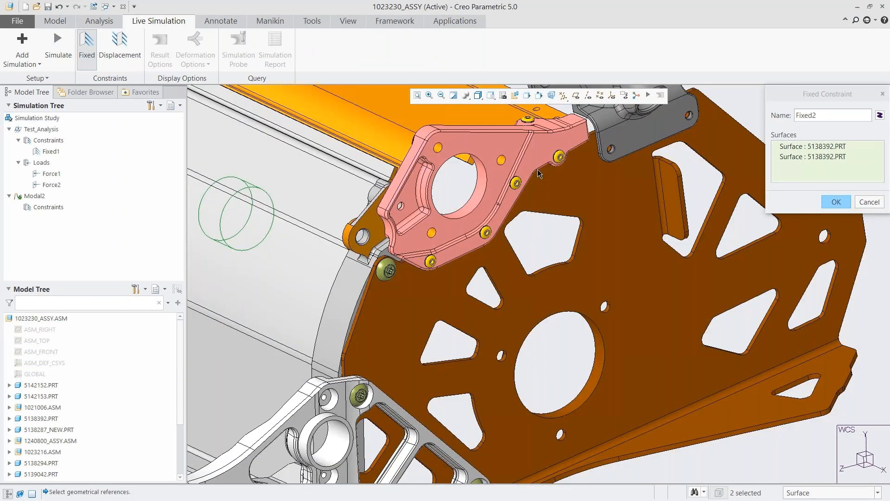
left_click(585, 371, "ctrl")
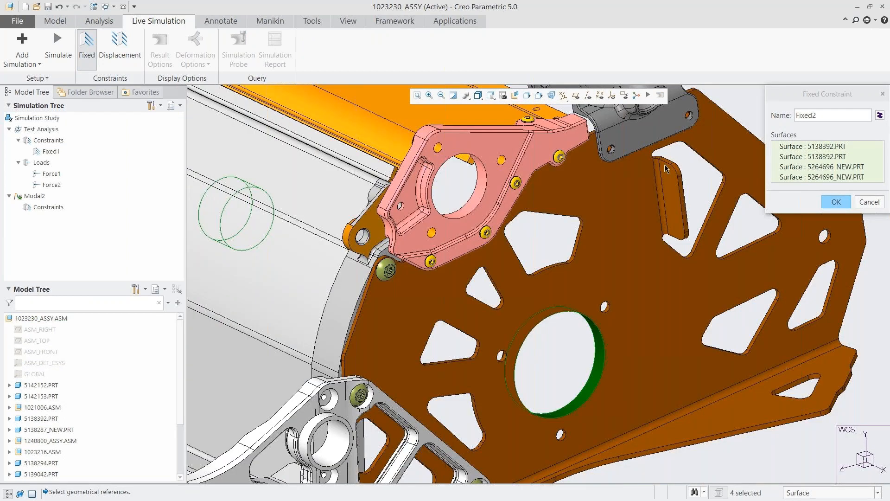
left_click(486, 98)
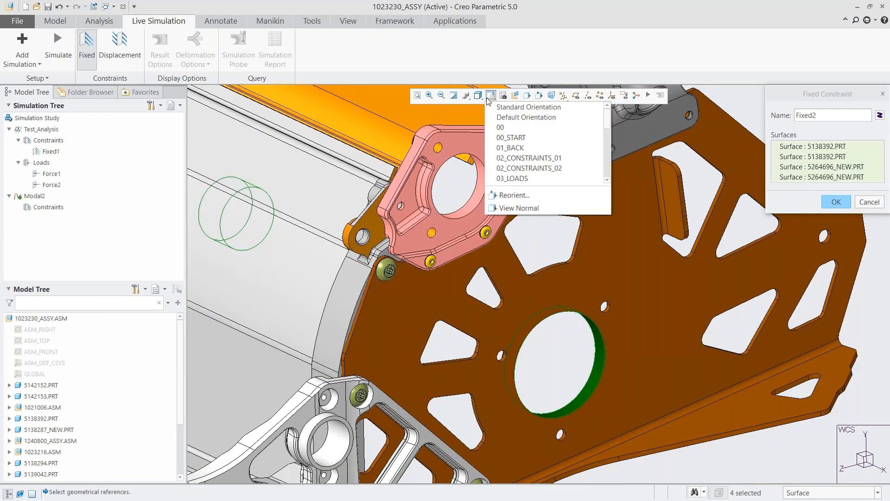
left_click(521, 138)
left_click(835, 202)
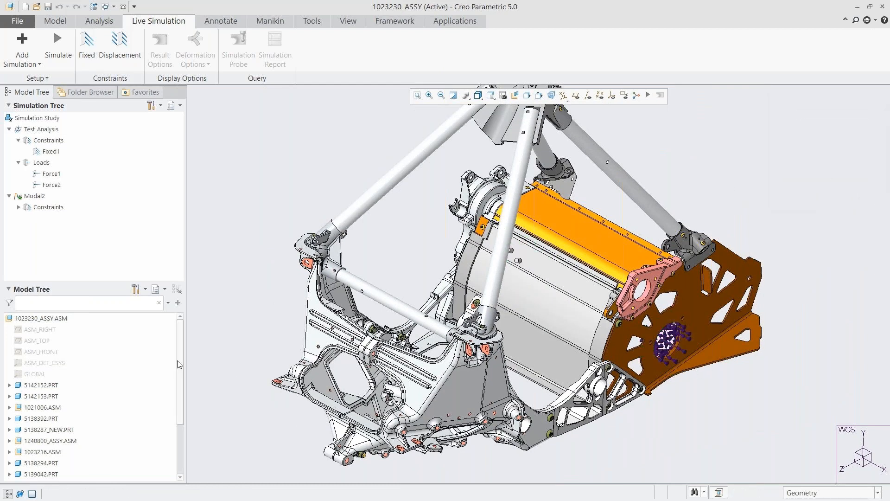
Move the insertion point to just after Group FASTERNERS to exclude the upper frame, and run the modal simulation.
left_click_drag(177, 361, 176, 423)
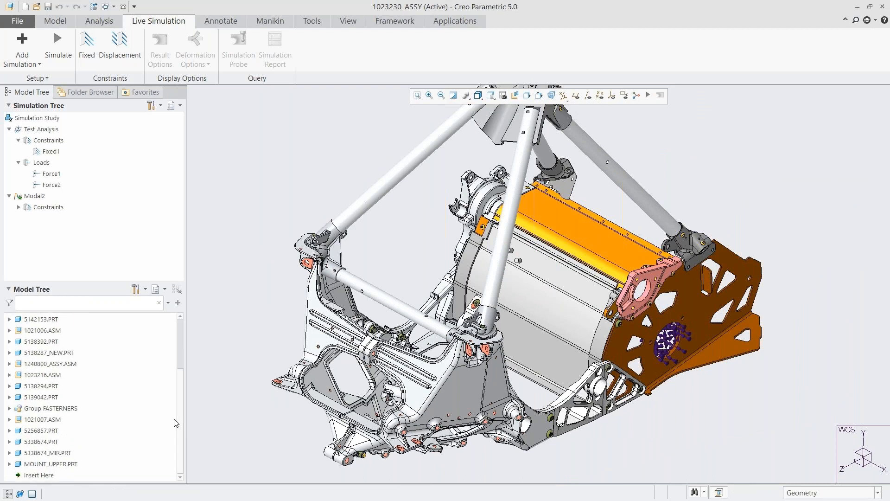
left_click_drag(48, 476, 45, 416)
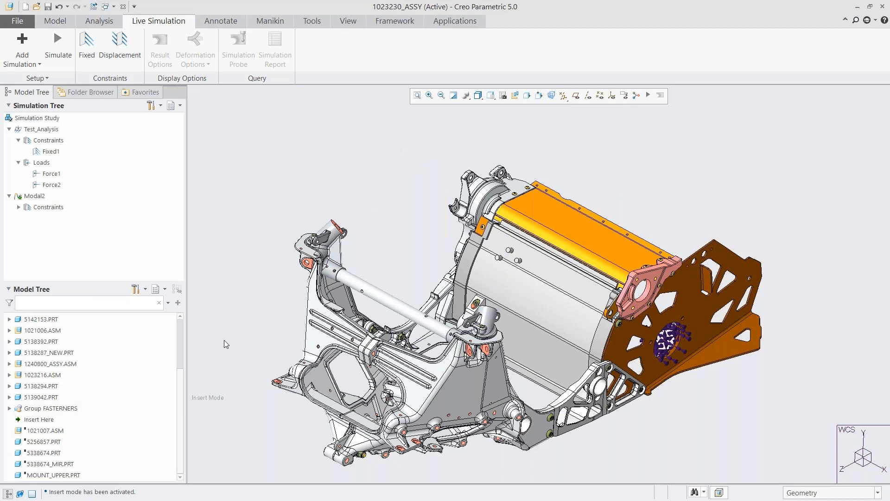
left_click(58, 47)
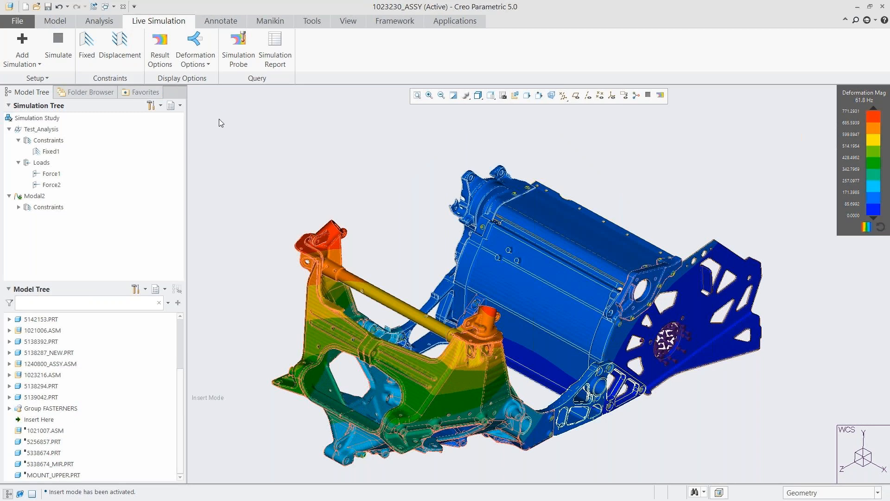
Open the result display options and play the deformation animation for mode 1 of the modal results.
left_click(160, 46)
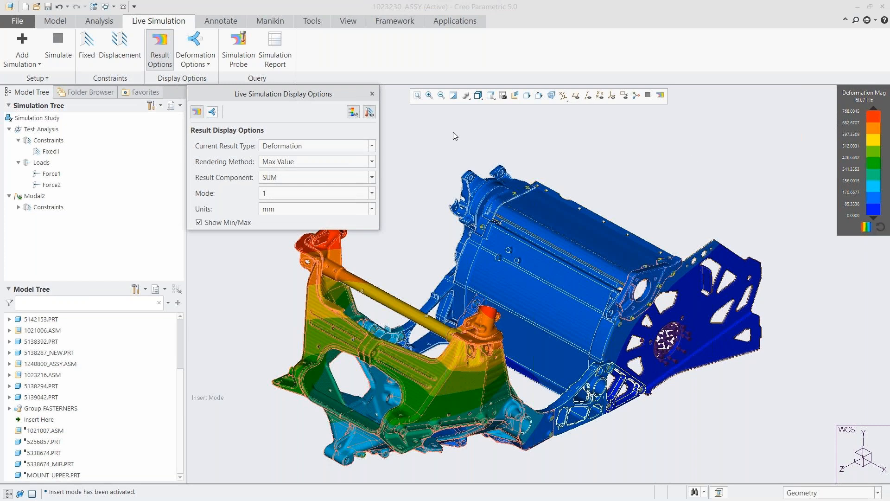
left_click(213, 112)
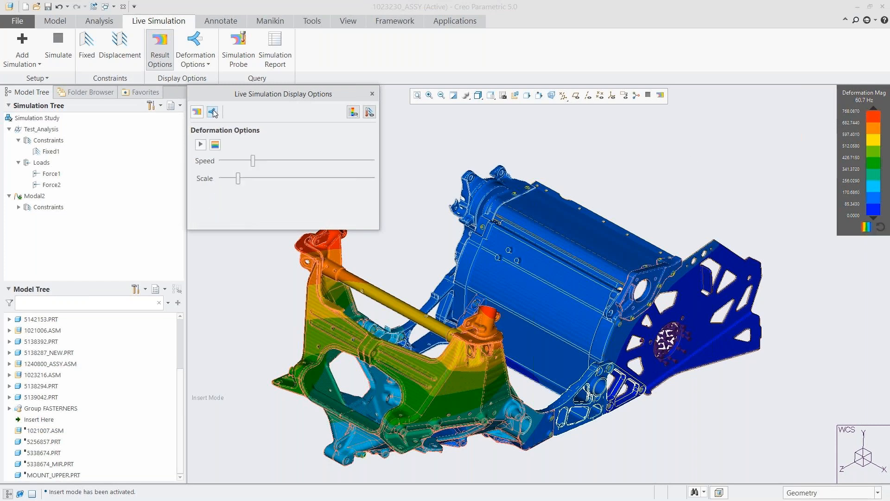
left_click(200, 145)
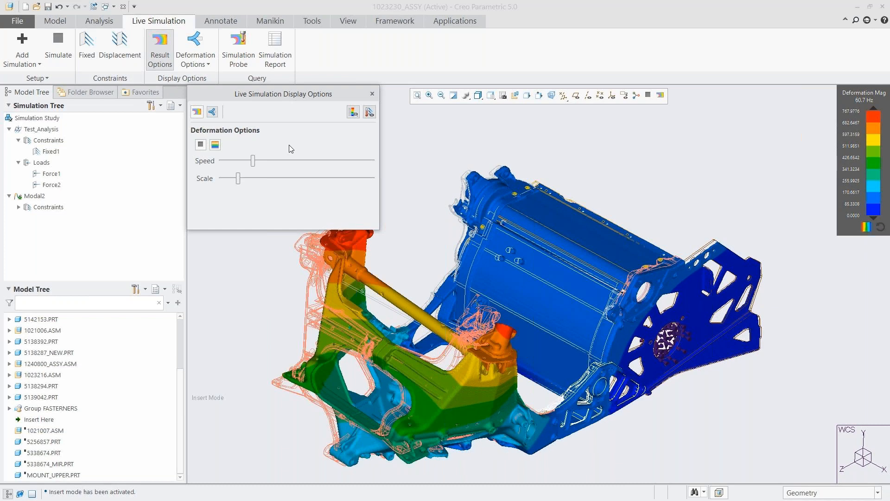
Switch the displayed result to mode 4, stop the deformation animation, and close the display options.
left_click(196, 113)
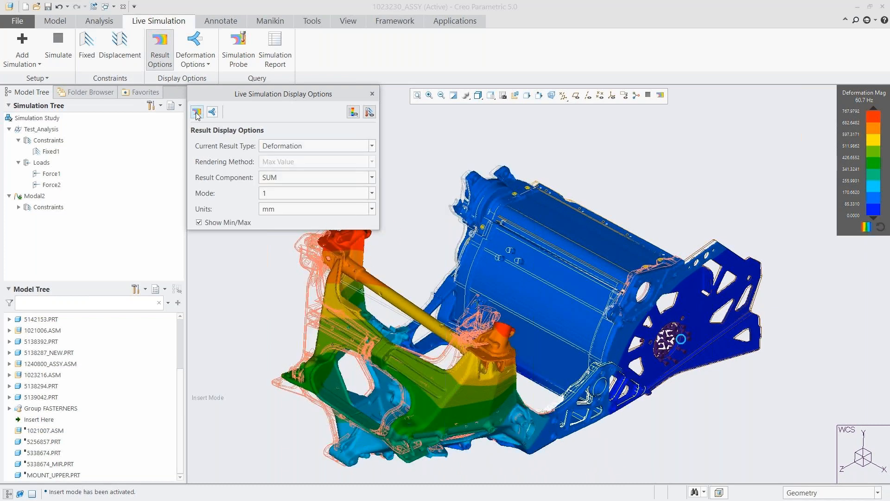
left_click(335, 194)
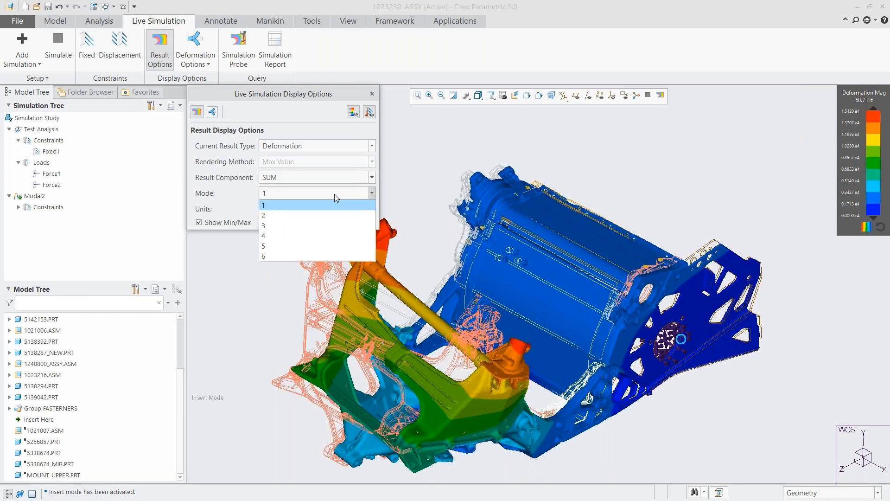
left_click(322, 237)
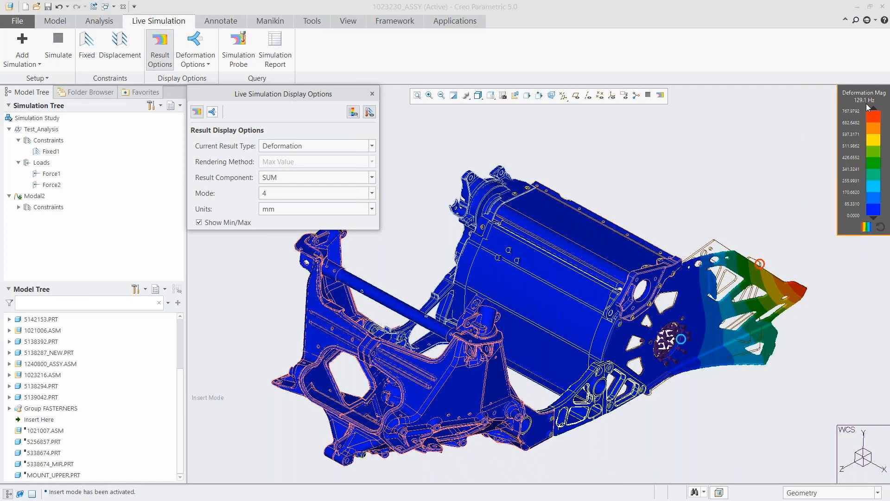
left_click(212, 112)
left_click(201, 144)
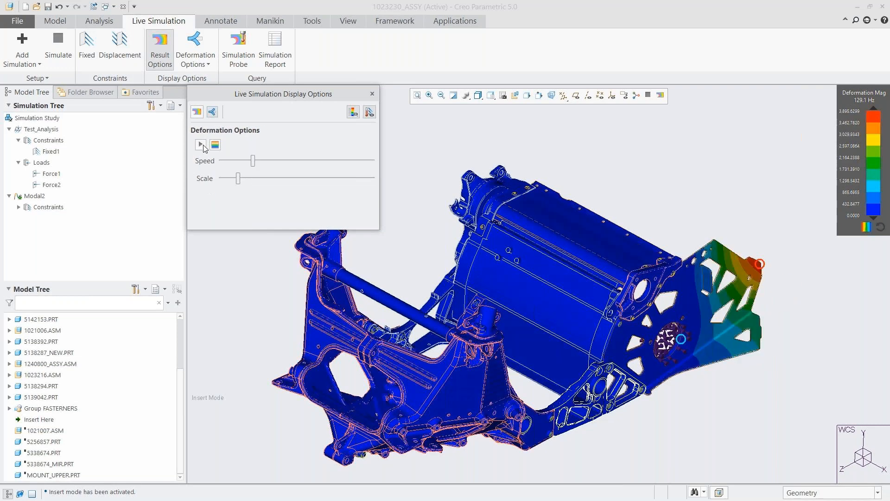
left_click(373, 94)
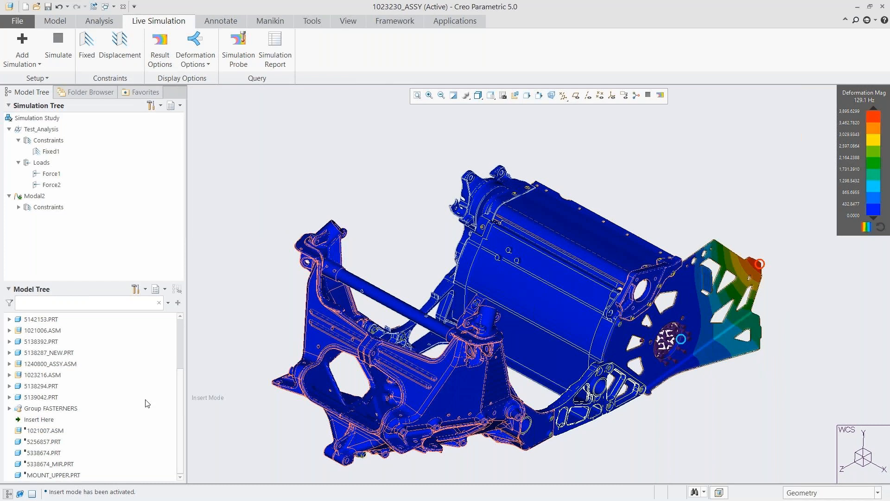
Exit insert mode and resume the suppressed upper frame components in the modal simulation.
right_click(45, 419)
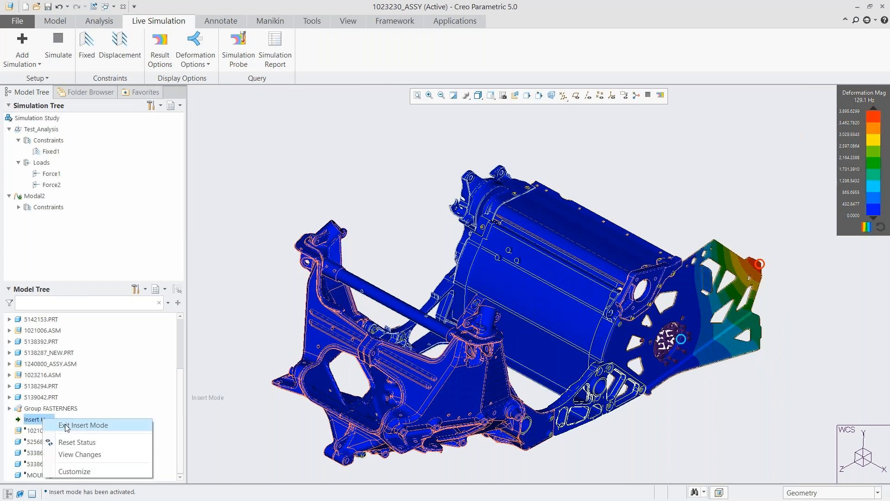
left_click(65, 425)
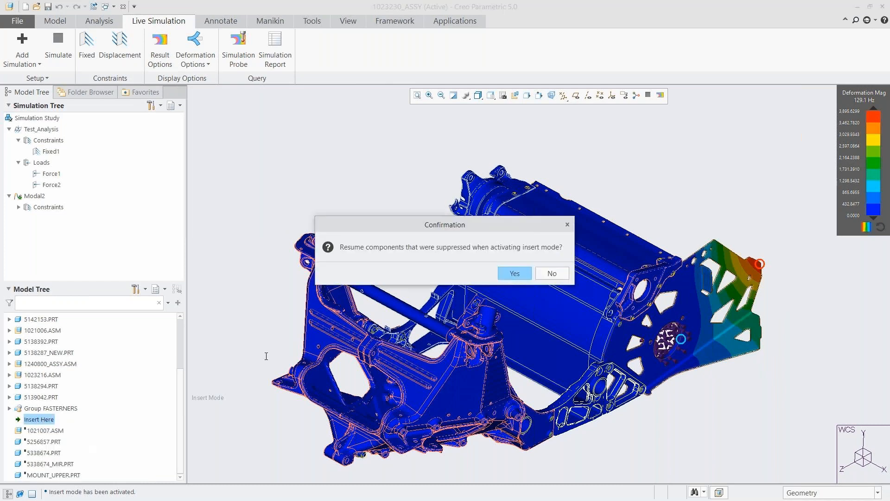
left_click(516, 272)
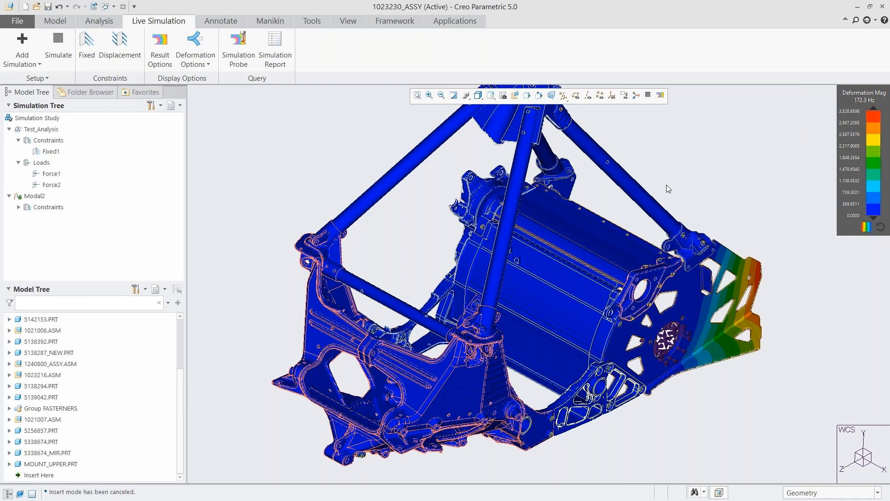
Open the result display options and play the deformation animation for mode 4 with the upper frame included.
left_click(162, 48)
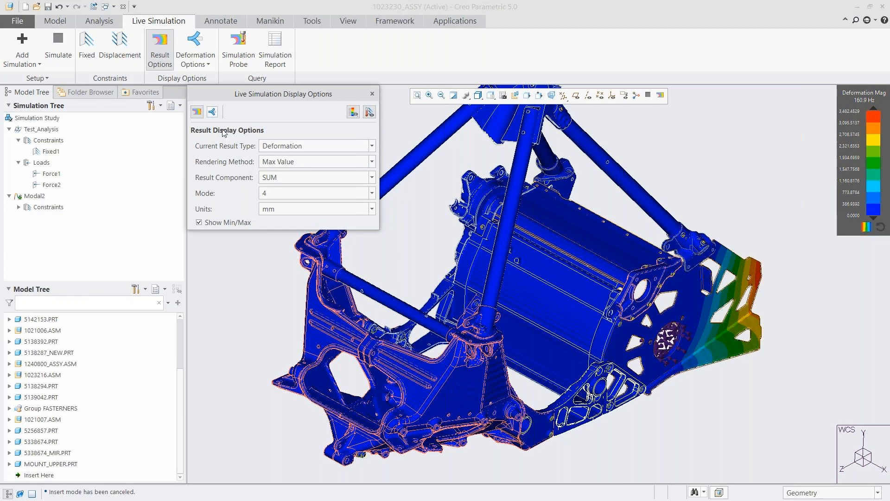
left_click(212, 112)
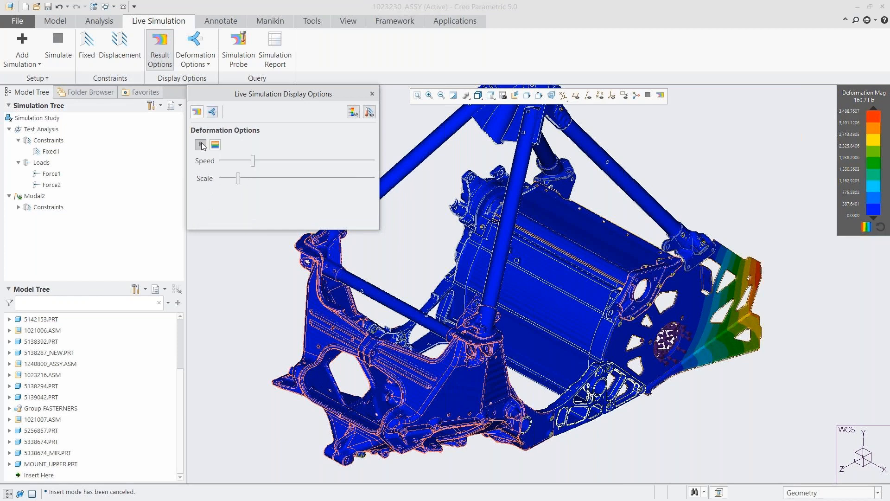
left_click(200, 145)
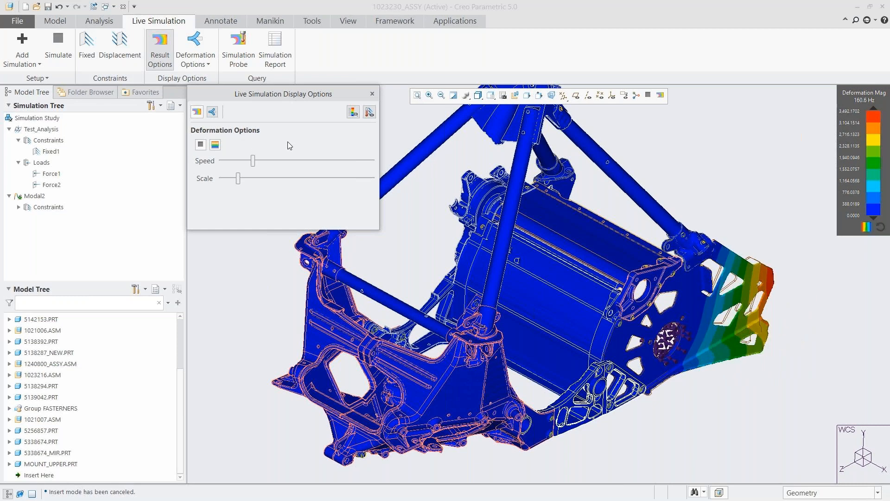
Switch the displayed modal result to mode 1, stop its deformation animation, and close the display options.
left_click(197, 113)
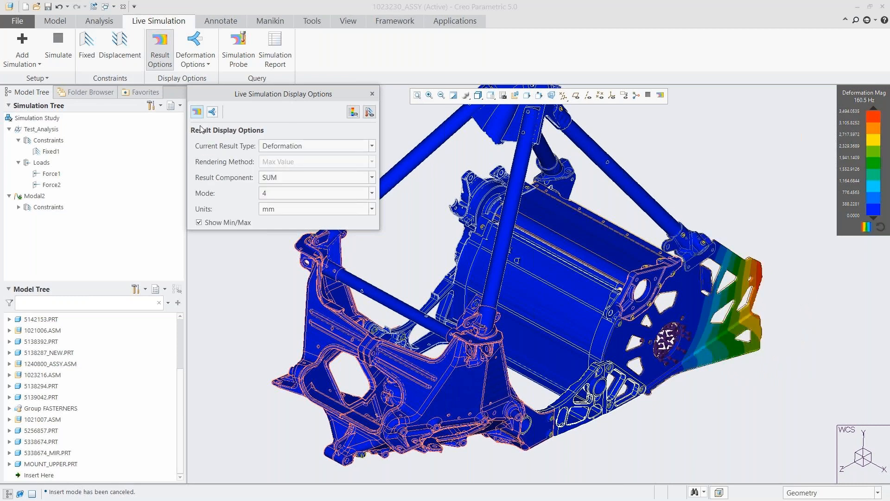
left_click(309, 194)
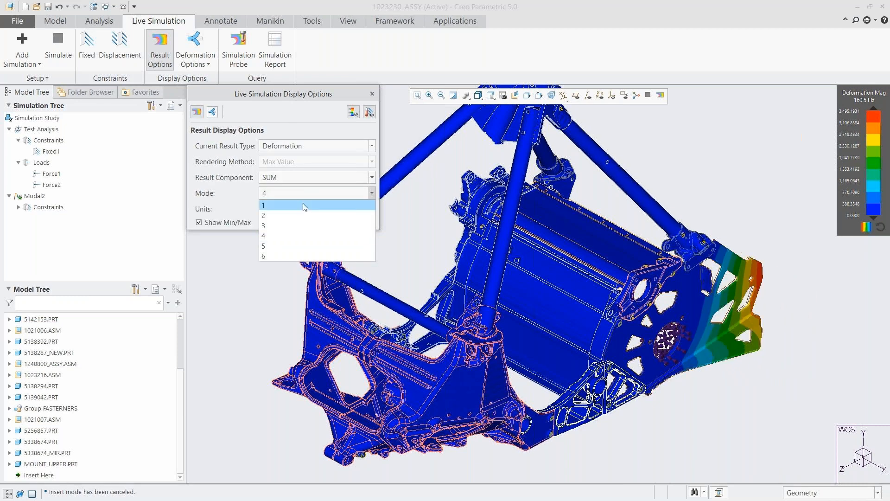
left_click(304, 205)
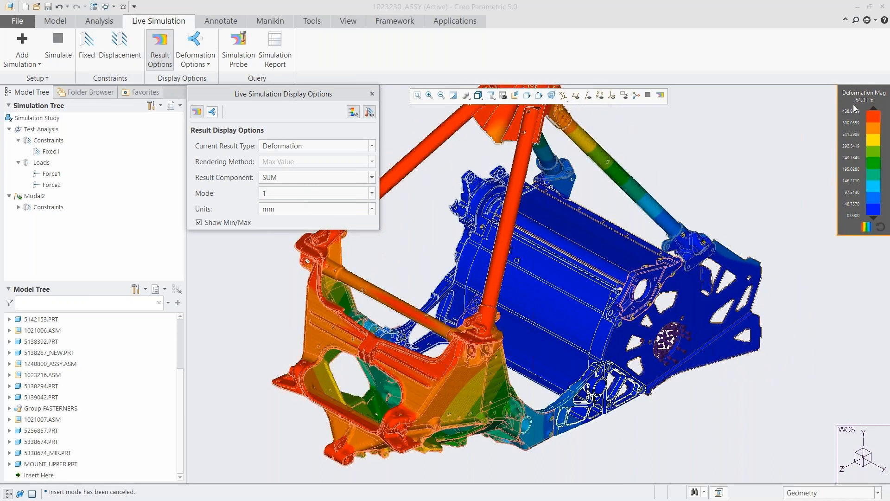
left_click(211, 113)
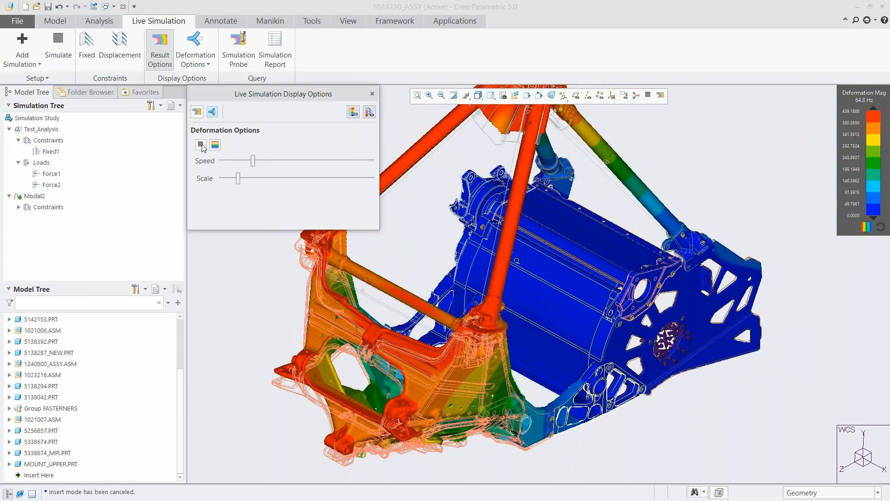
left_click(201, 145)
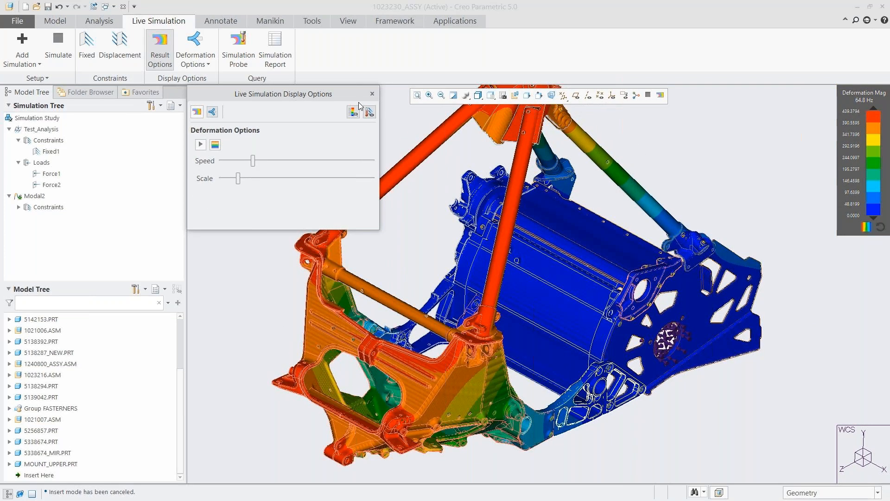
left_click(373, 94)
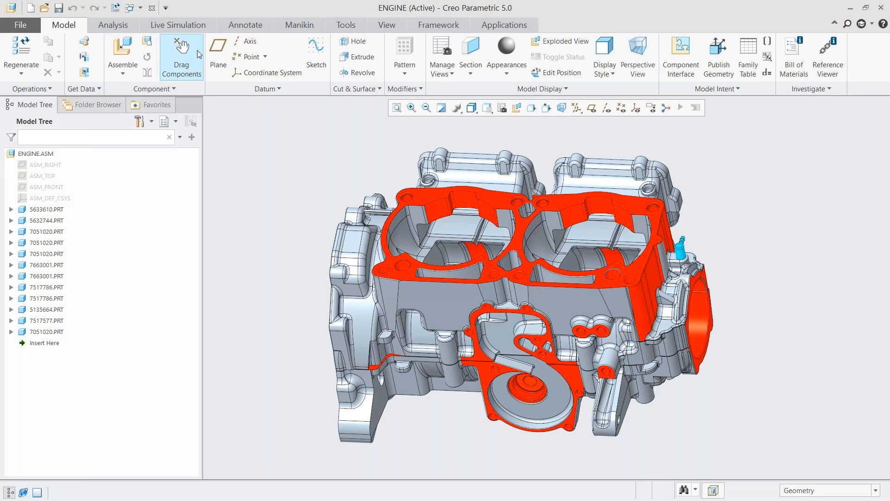
In the ENGINE assembly's Thermal3 study, open convection condition ConvCond4 to examine its surfaces, coefficient and bulk temperature, and accept it.
left_click(185, 26)
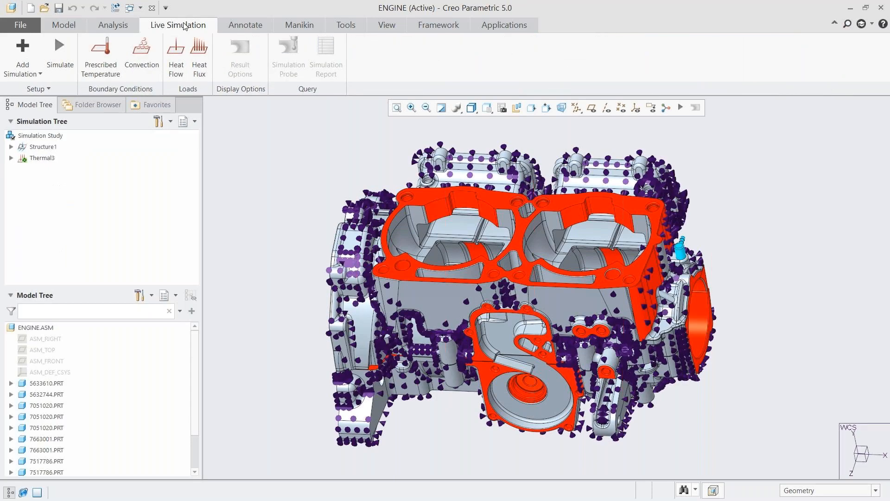
left_click(11, 158)
left_click(22, 168)
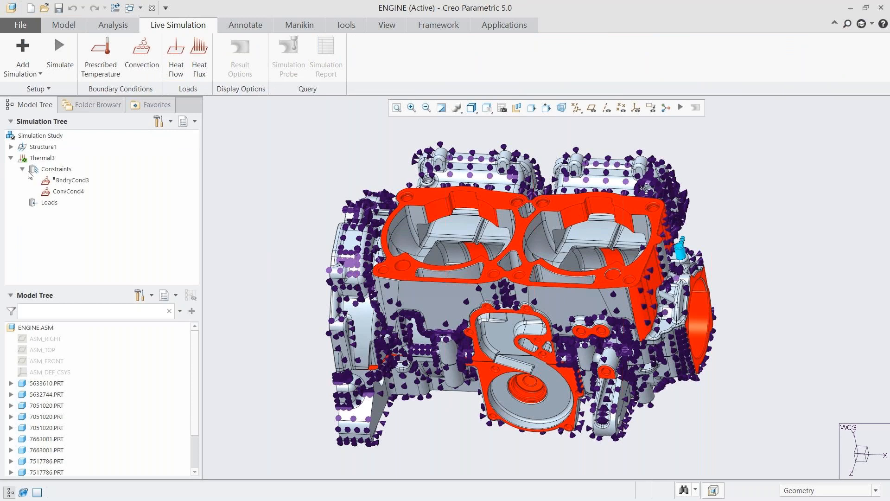
left_click(68, 191)
left_click(72, 146)
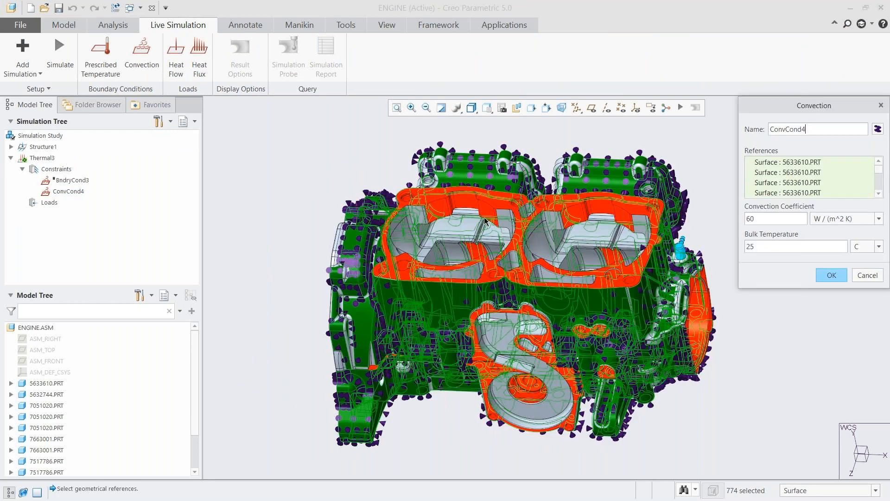
middle_click_drag(516, 225, 511, 154)
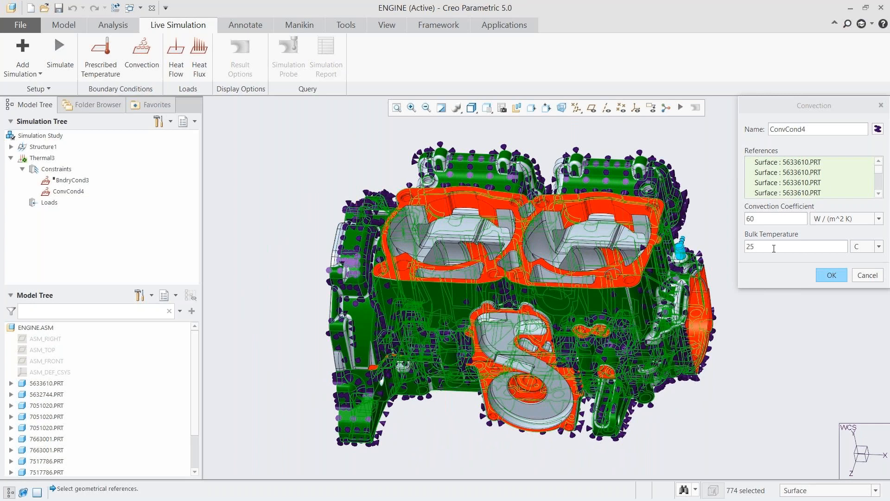
left_click(832, 276)
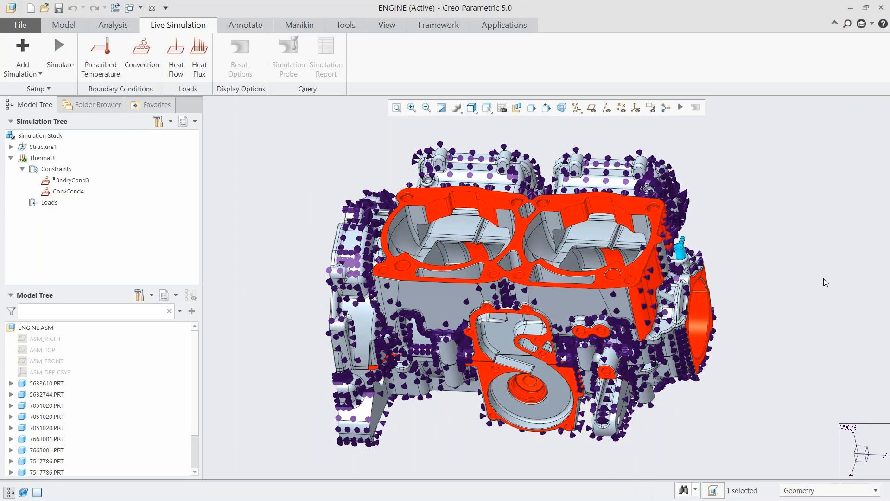
Add a heat flow load of 1000 W to the upper cylinder deck surface of 5633610.PRT.
left_click(176, 65)
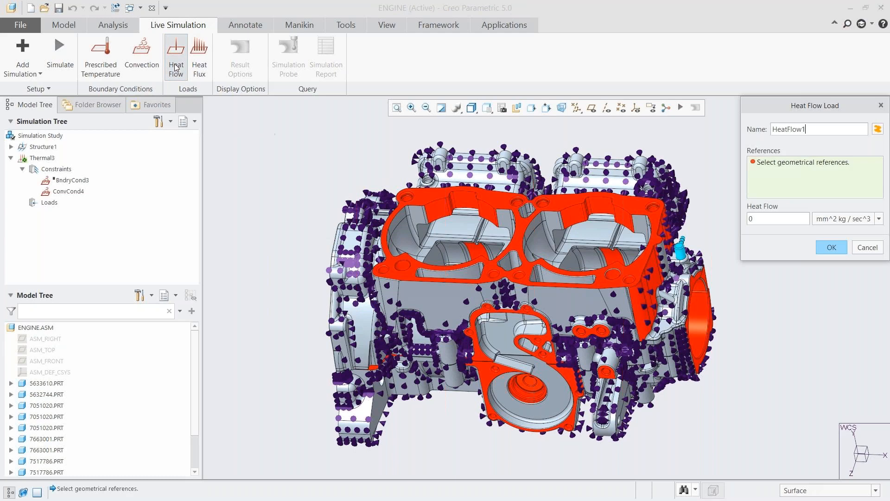
left_click(520, 233)
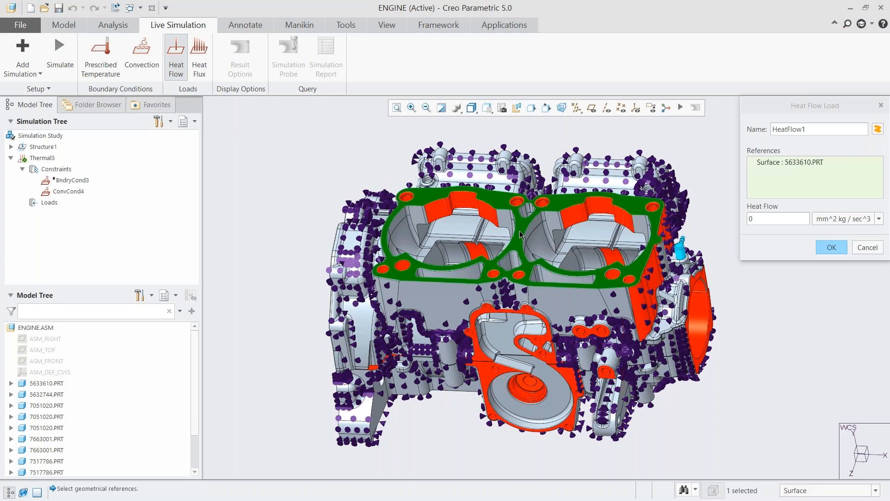
double_click(758, 220)
type("1000")
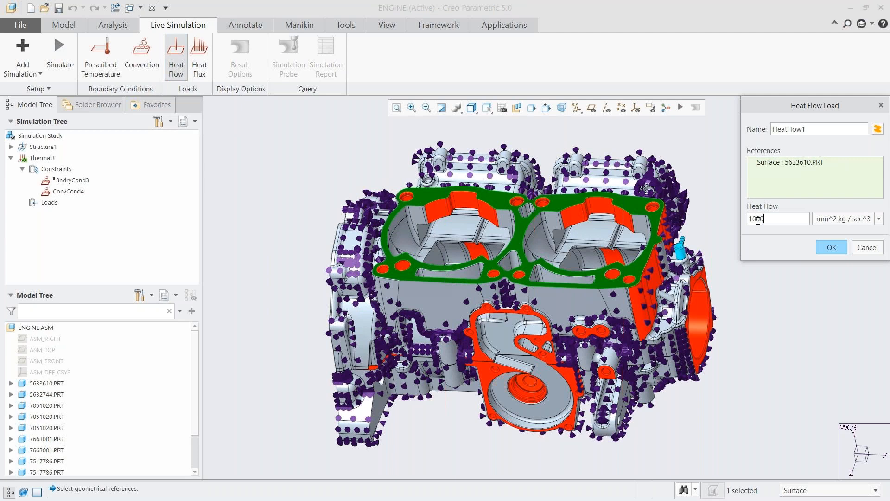
left_click(844, 219)
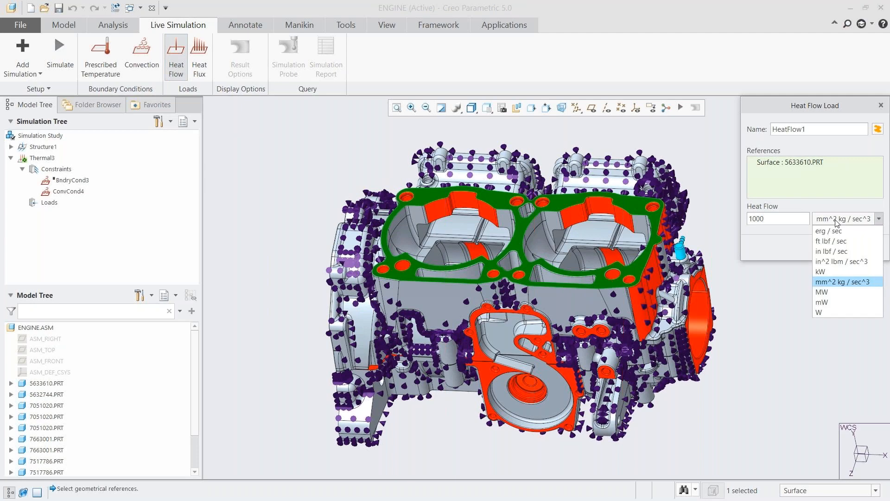
left_click(828, 302)
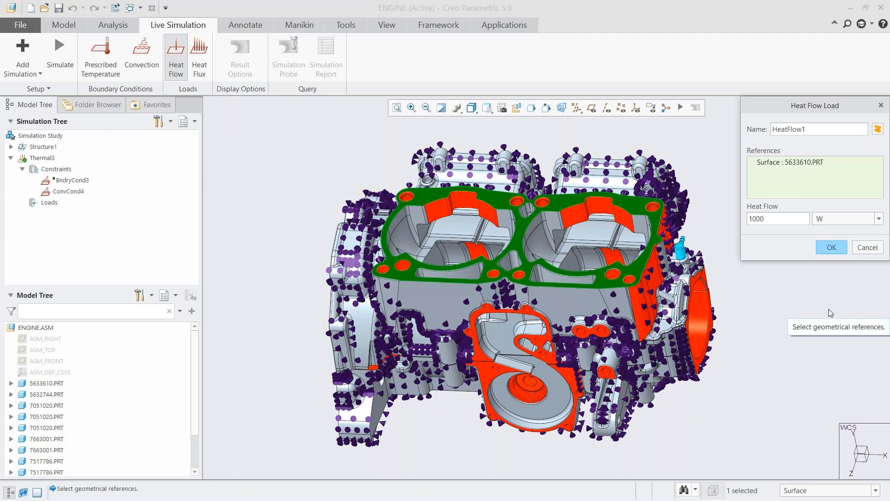
left_click(828, 246)
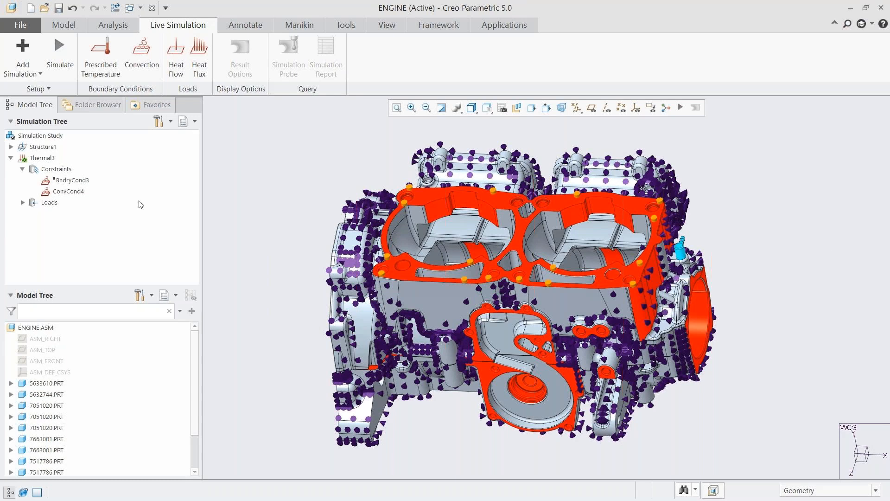
Run the Thermal3 simulation on the engine and hide the constraint and load symbols on the temperature result.
left_click(22, 202)
left_click(62, 49)
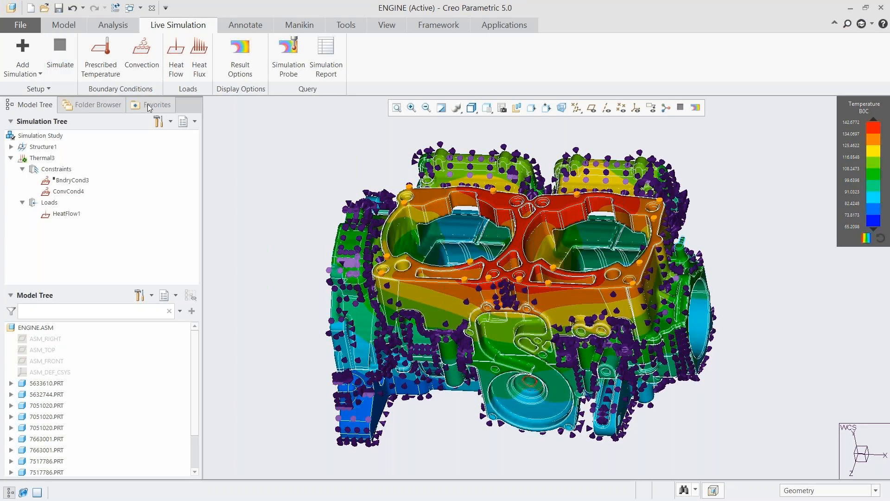
mouse_move(504, 221)
middle_mouse_down()
mouse_move(524, 183)
mouse_move(571, 190)
mouse_move(499, 180)
middle_mouse_up()
middle_click_drag(461, 174, 366, 106)
left_click(241, 62)
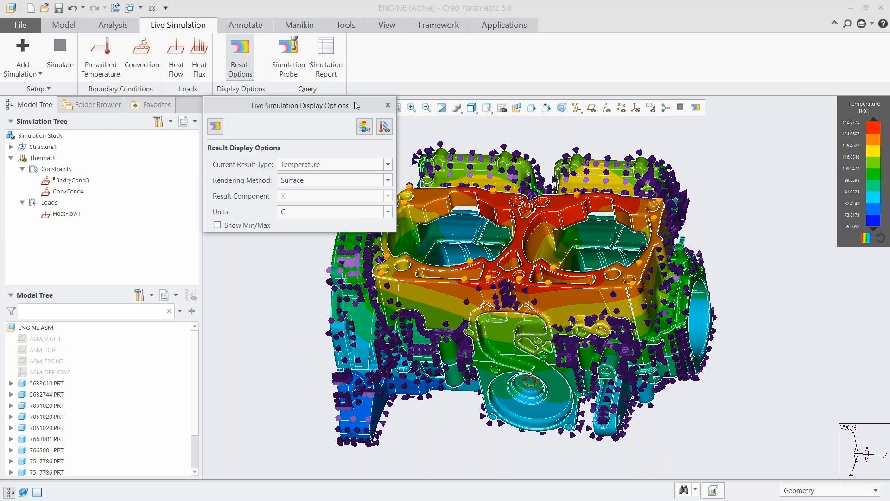
left_click(385, 126)
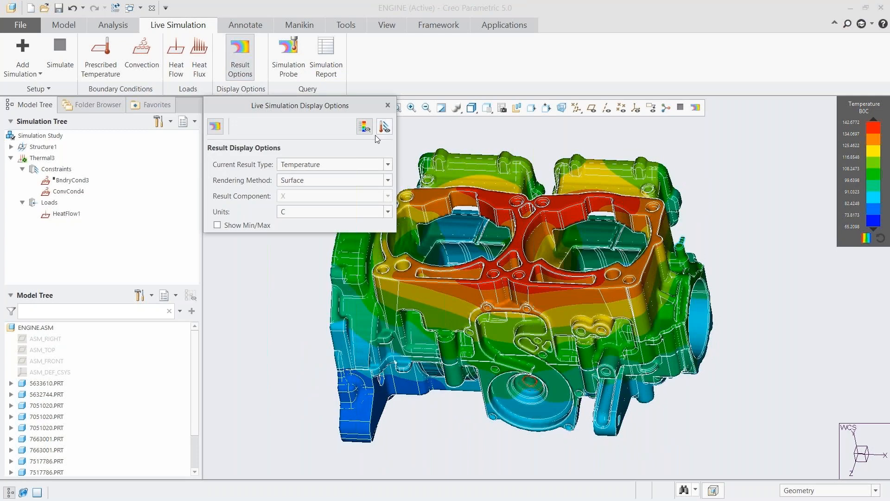
Preview the temperature result with Composite rendering and return to Surface rendering.
left_click(323, 180)
left_click(319, 201)
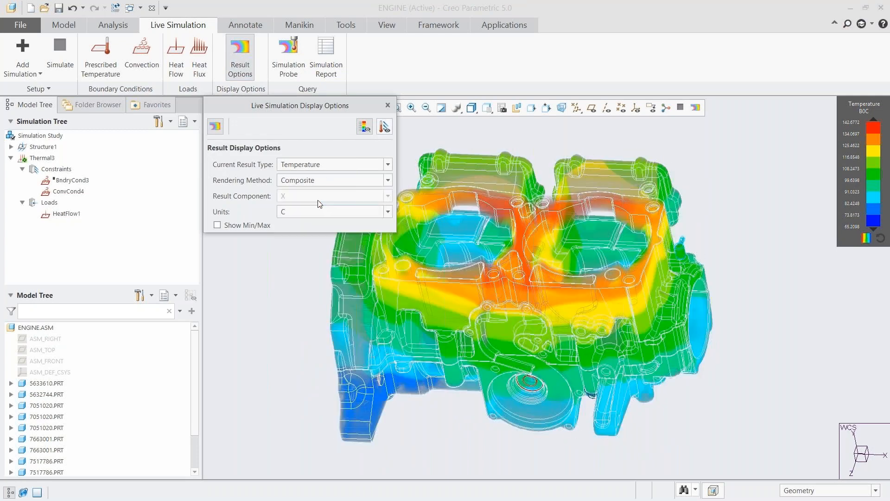
left_click(312, 181)
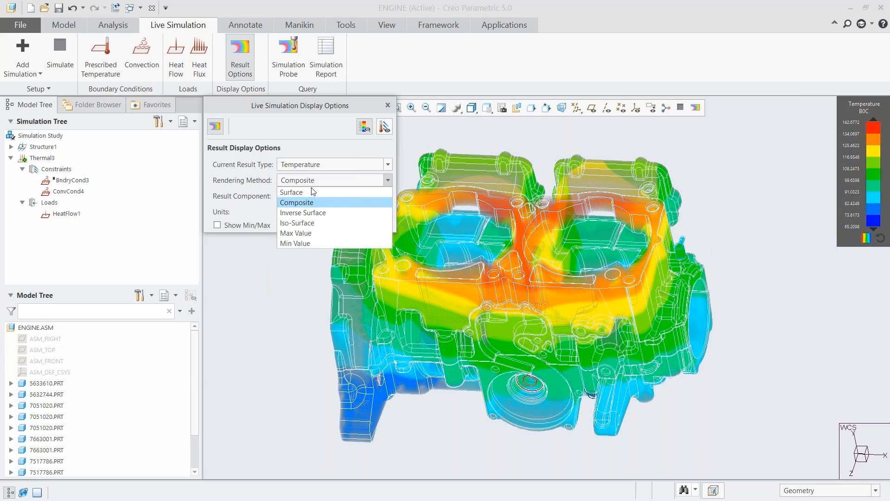
left_click(312, 193)
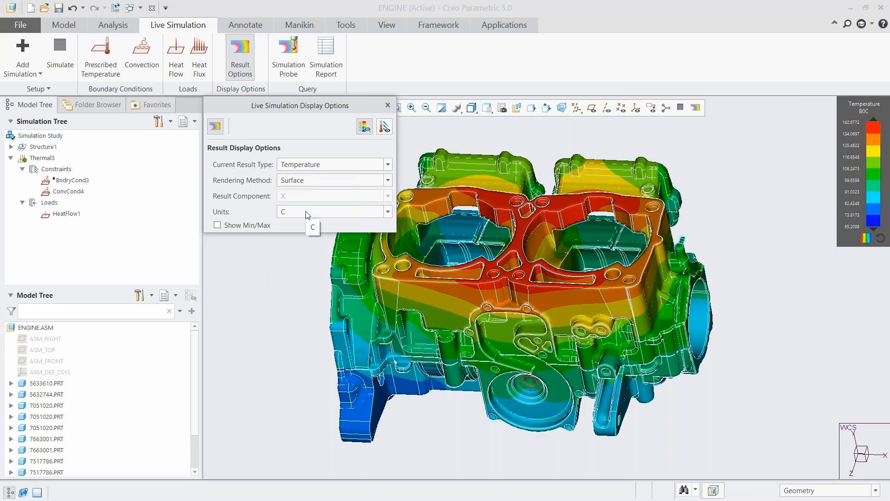
Show the temperature result in K and switch the units back to C.
left_click(305, 211)
left_click(303, 240)
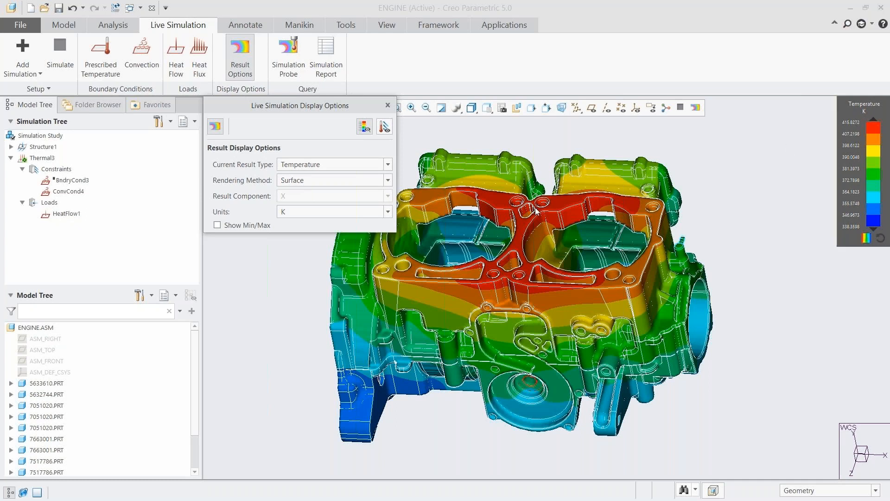
left_click(317, 218)
left_click(313, 223)
Briefly show the minimum and maximum temperature markers, hide them again, and close the display options.
left_click(224, 227)
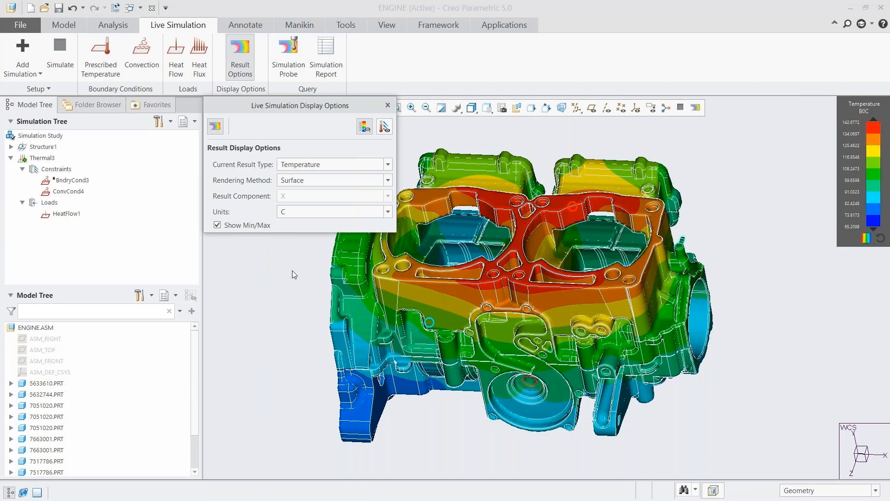
left_click(228, 228)
left_click(387, 106)
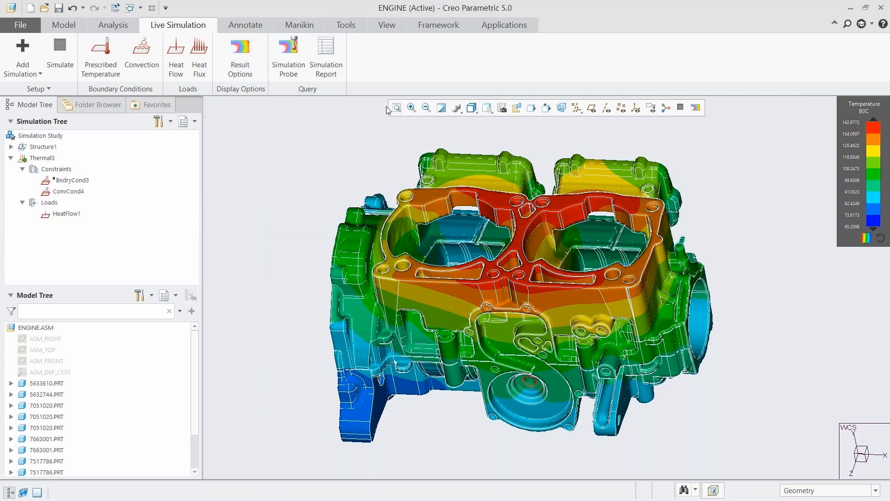
mouse_move(503, 216)
middle_mouse_down()
mouse_move(512, 183)
mouse_move(581, 185)
mouse_move(391, 181)
mouse_move(366, 189)
mouse_move(370, 157)
mouse_move(432, 144)
mouse_move(516, 145)
middle_mouse_up()
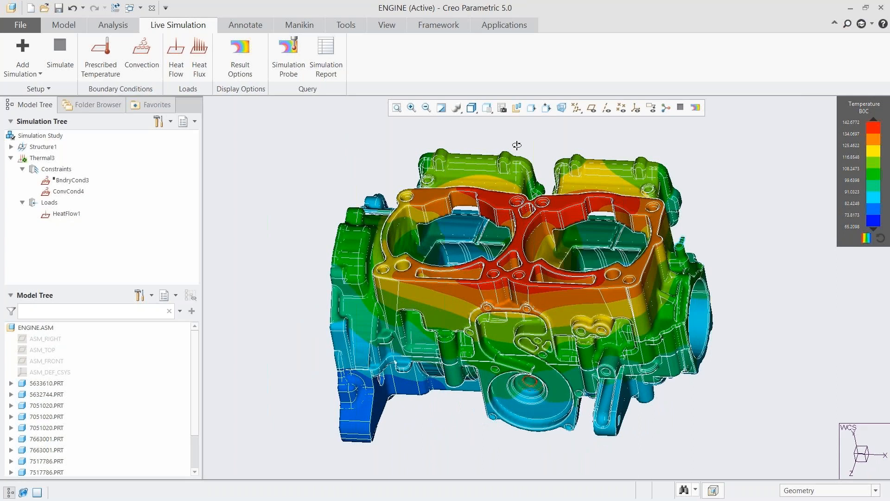